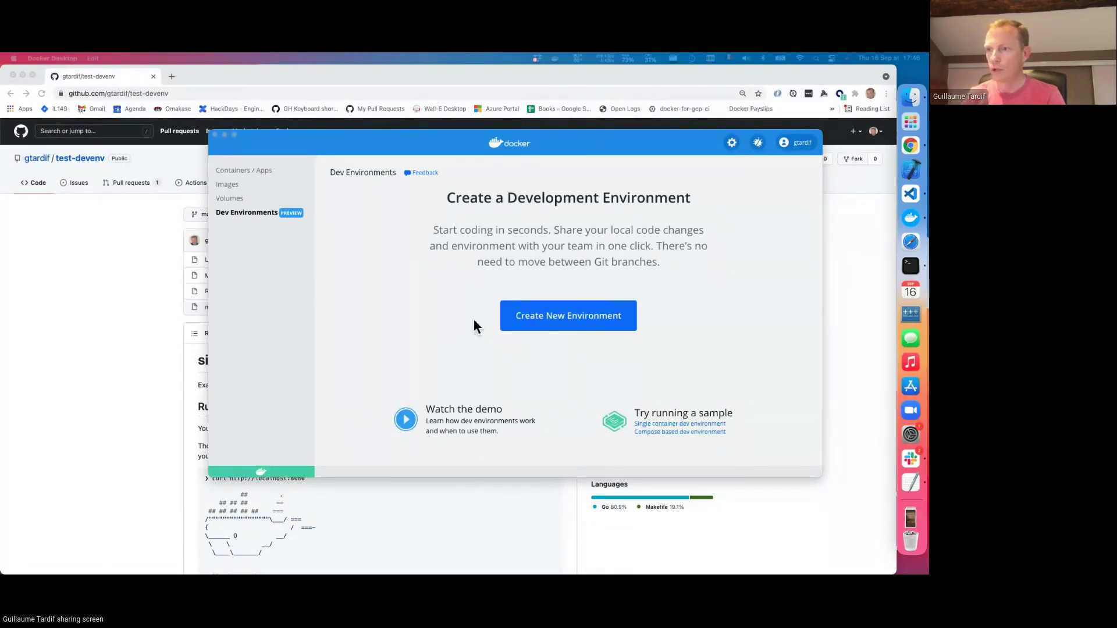
- Copy the test-devenv repository URL from Chrome and paste it as the new dev environment's source
left_click(101, 317)
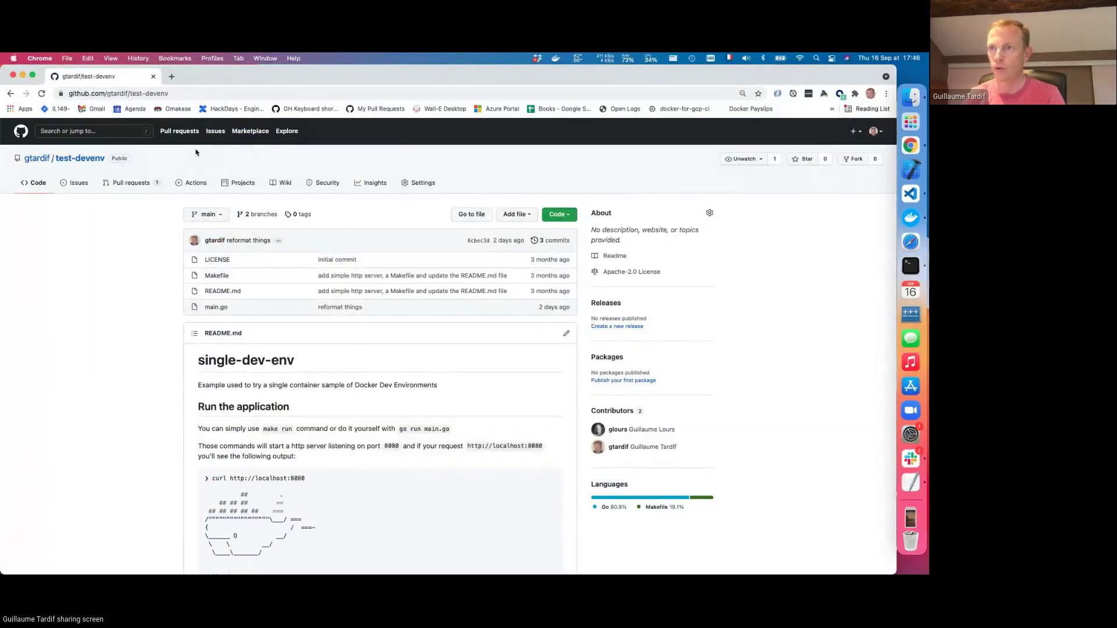
left_click(171, 94)
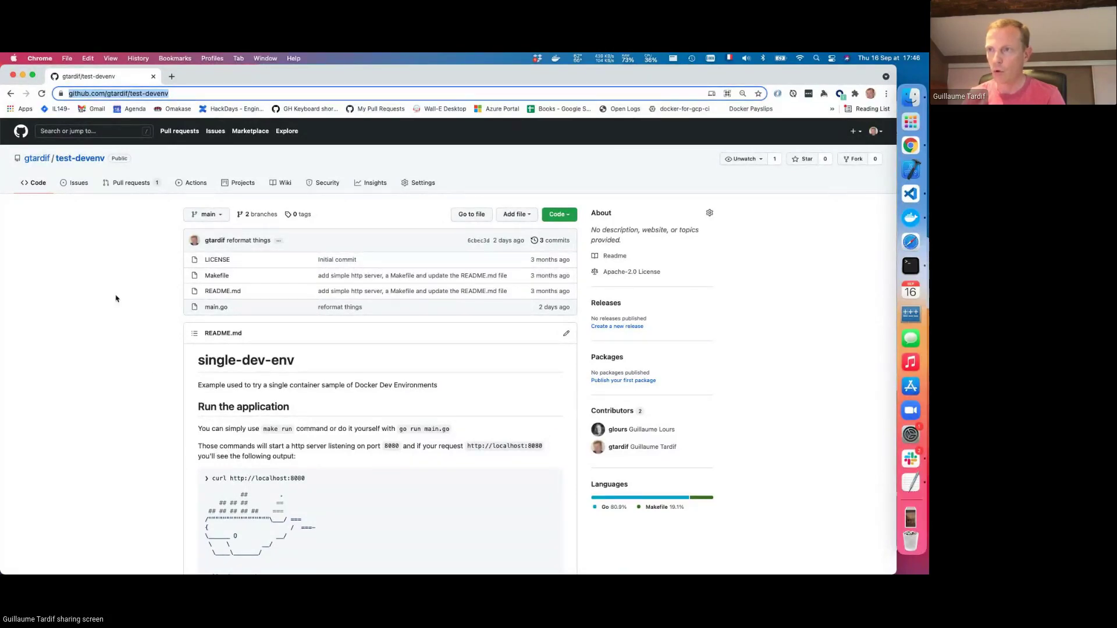
key("super+Tab")
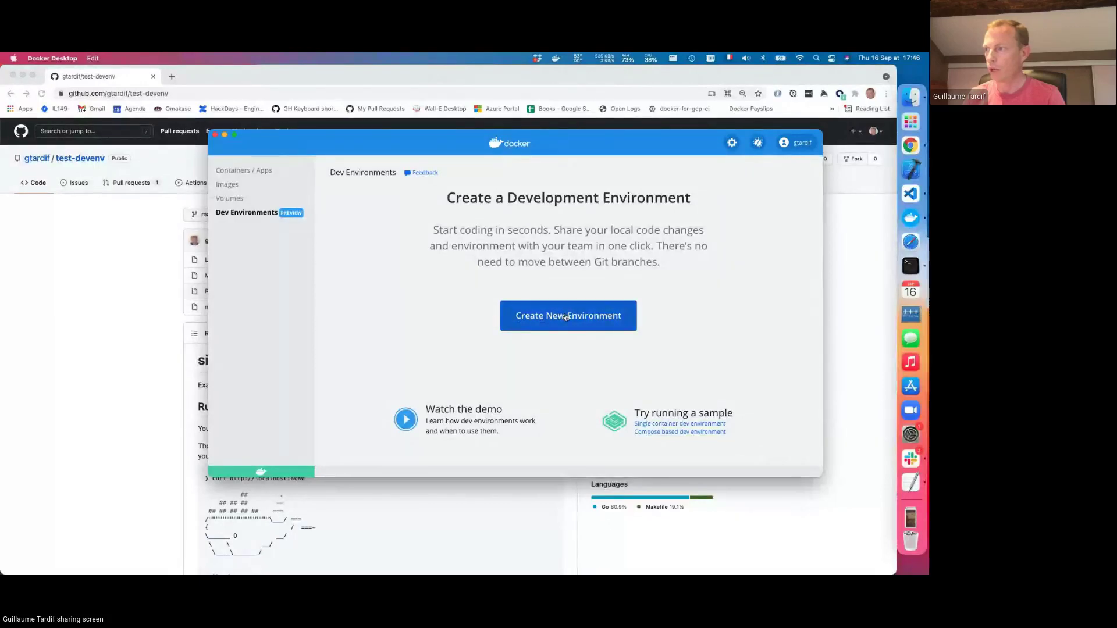
left_click(565, 317)
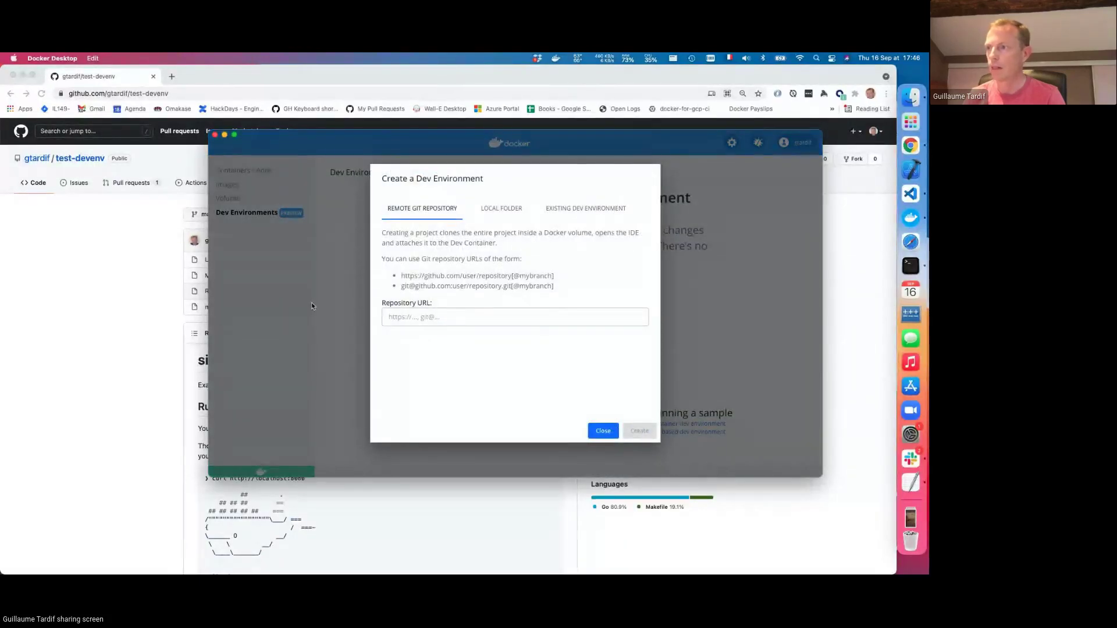
type("https://github.com/gtardif/test-devenv")
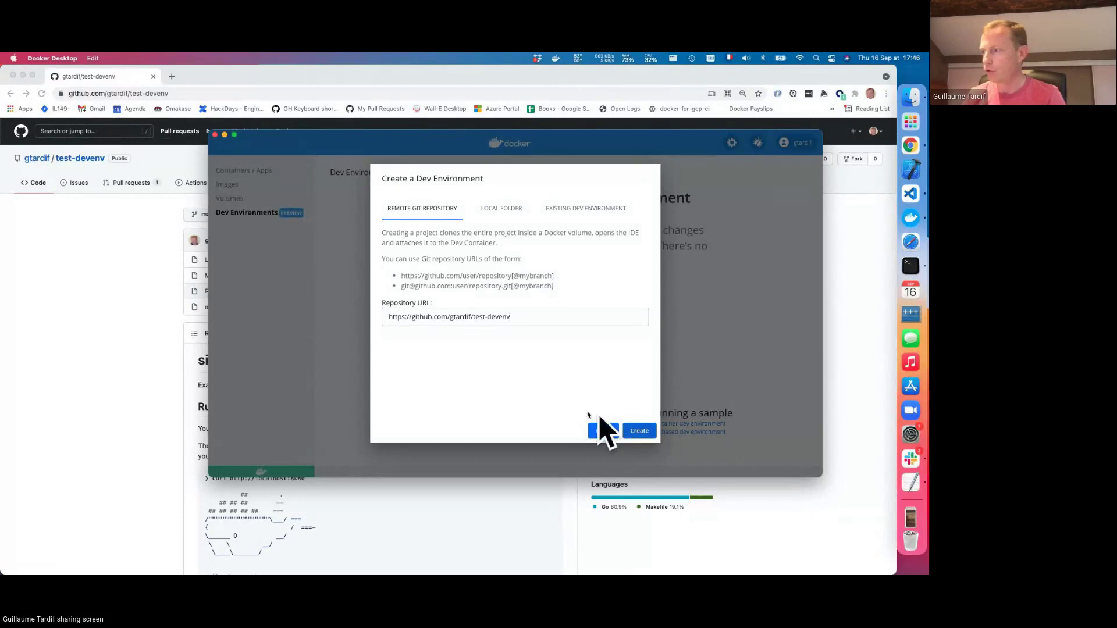
- Copy the branch name my-feature-branch from the 'Log server started' pull request #1
left_click(104, 314)
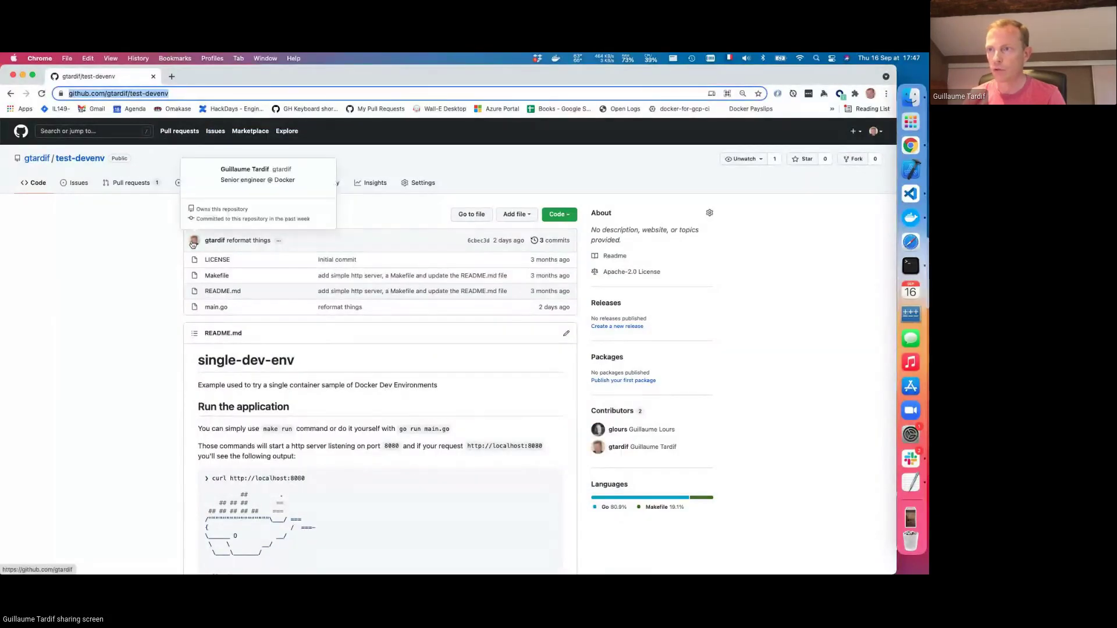
left_click(133, 185)
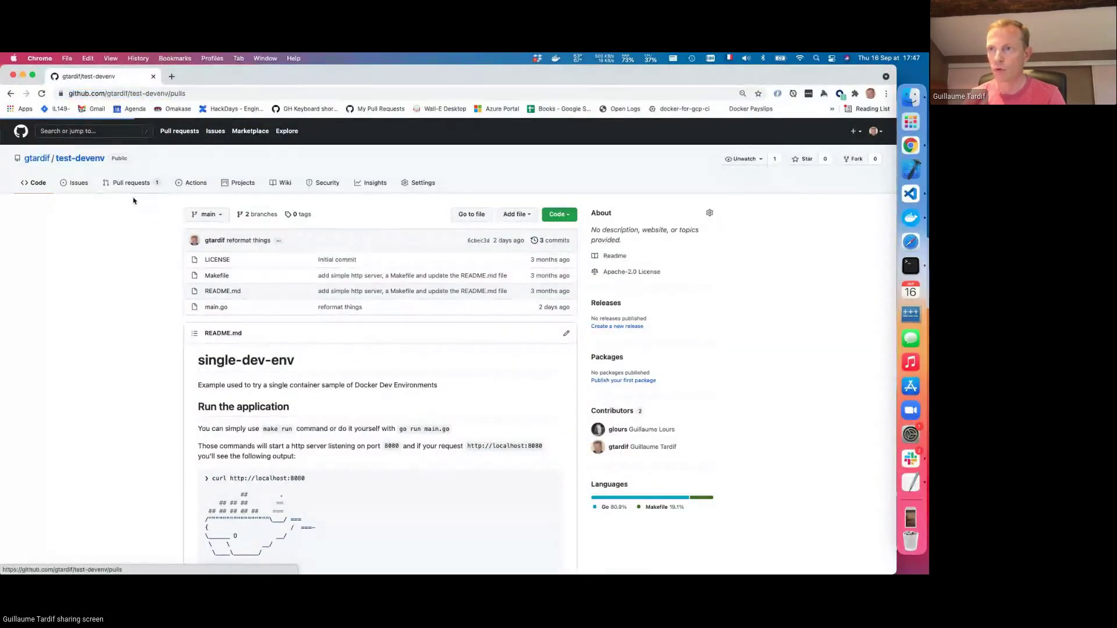
left_click(257, 262)
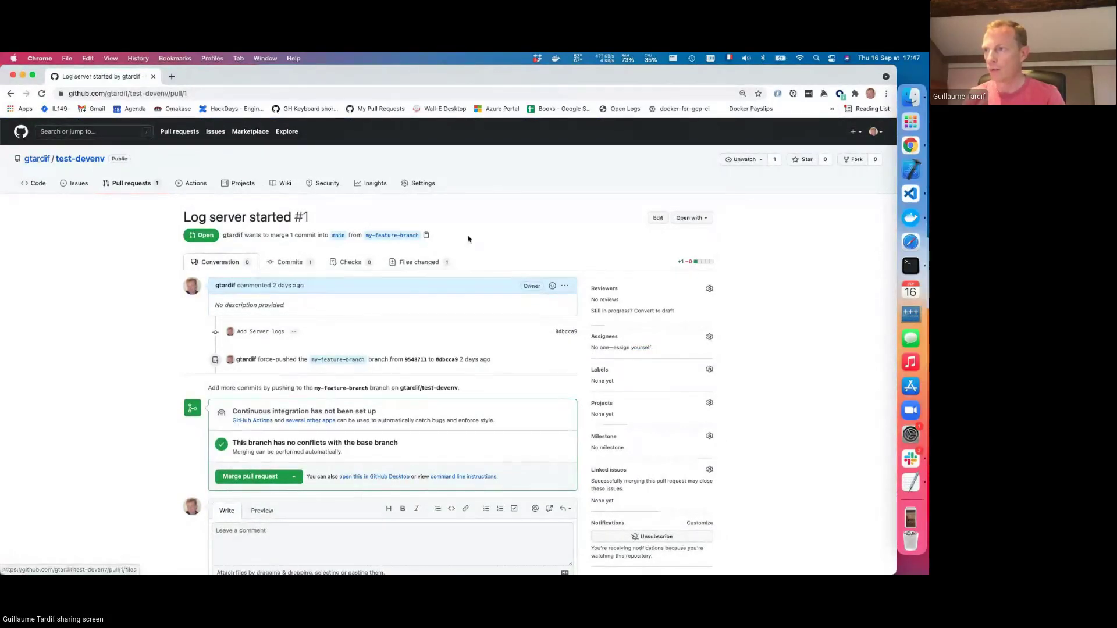
left_click(426, 236)
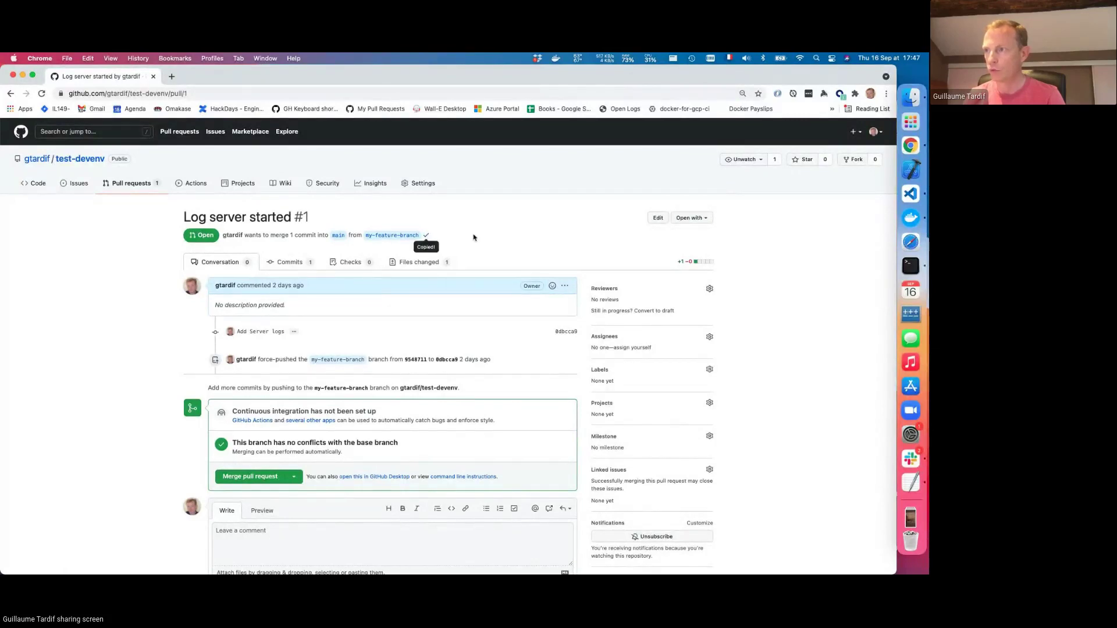
key("super+Tab")
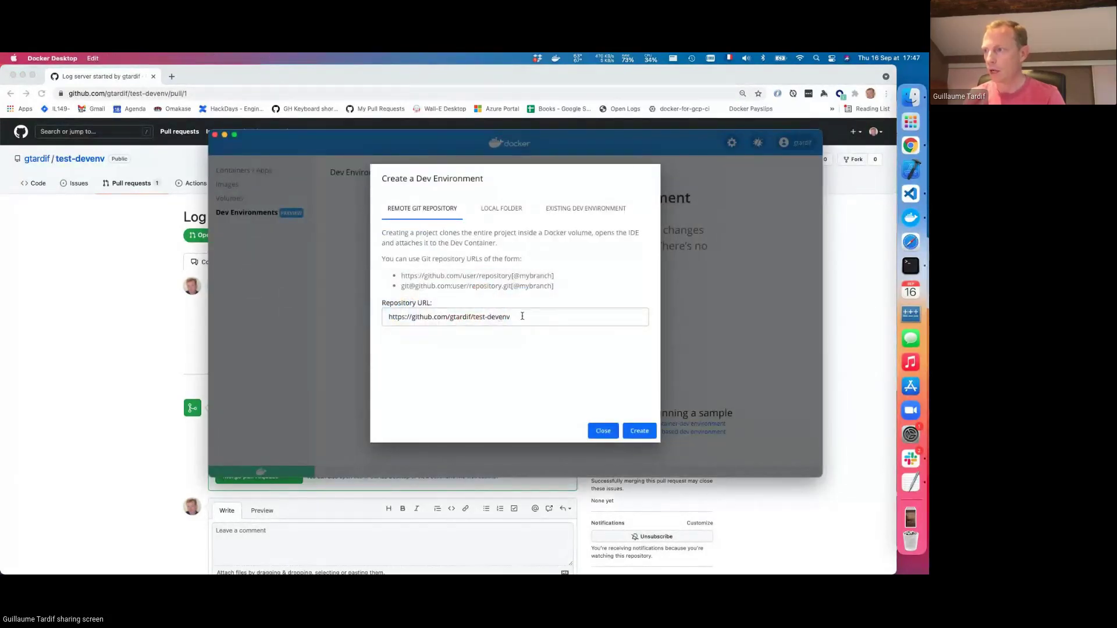
type("@")
key("super+v")
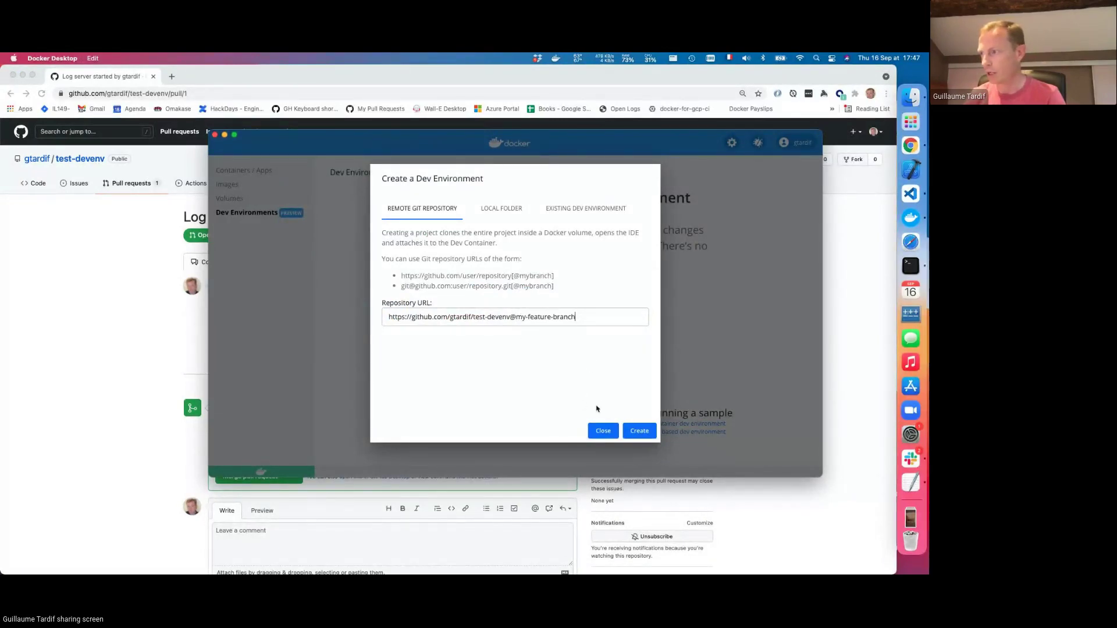
left_click(639, 431)
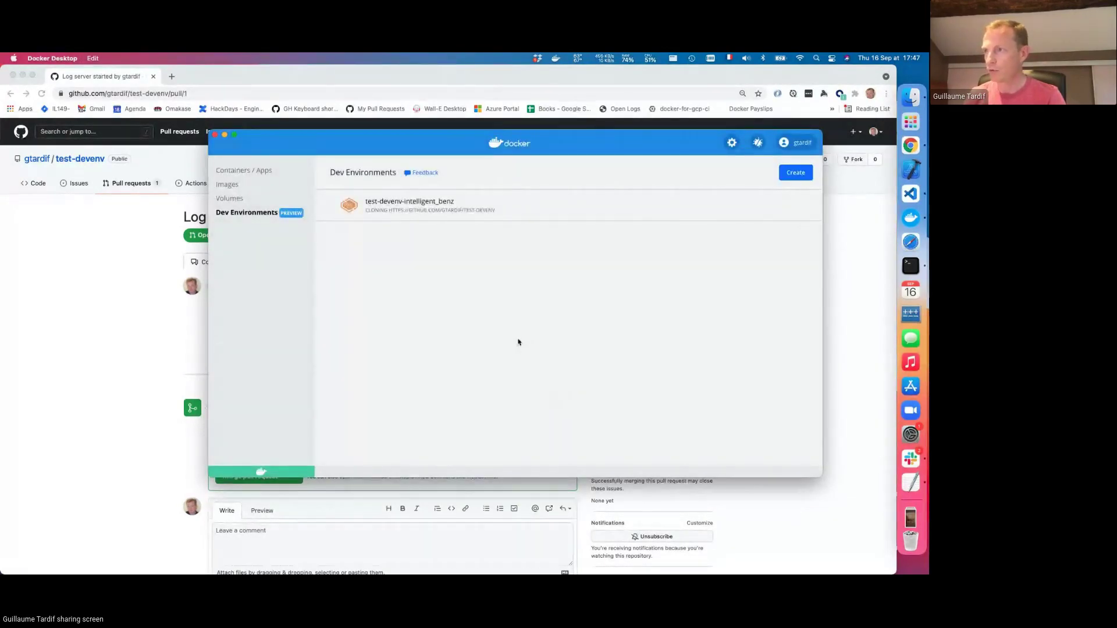
key("ctrl+Up")
- Return to Docker Desktop and let test-devenv clone and open in VS Code
left_click(521, 308)
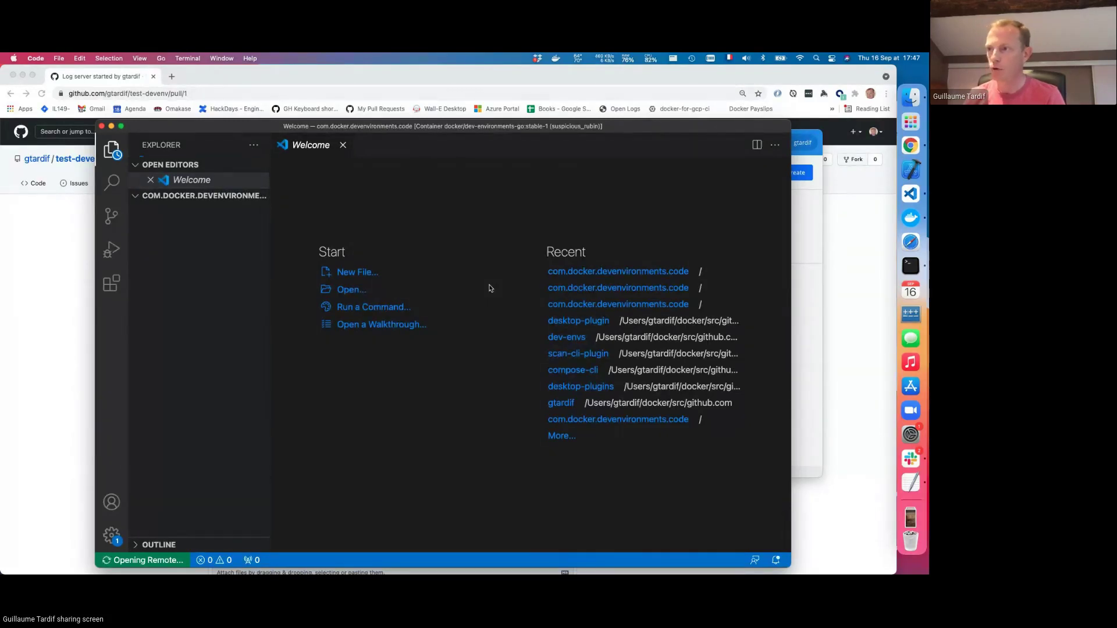
- Start a new terminal in the container showing a bash prompt on my-feature-branch
left_click_drag(402, 131, 398, 96)
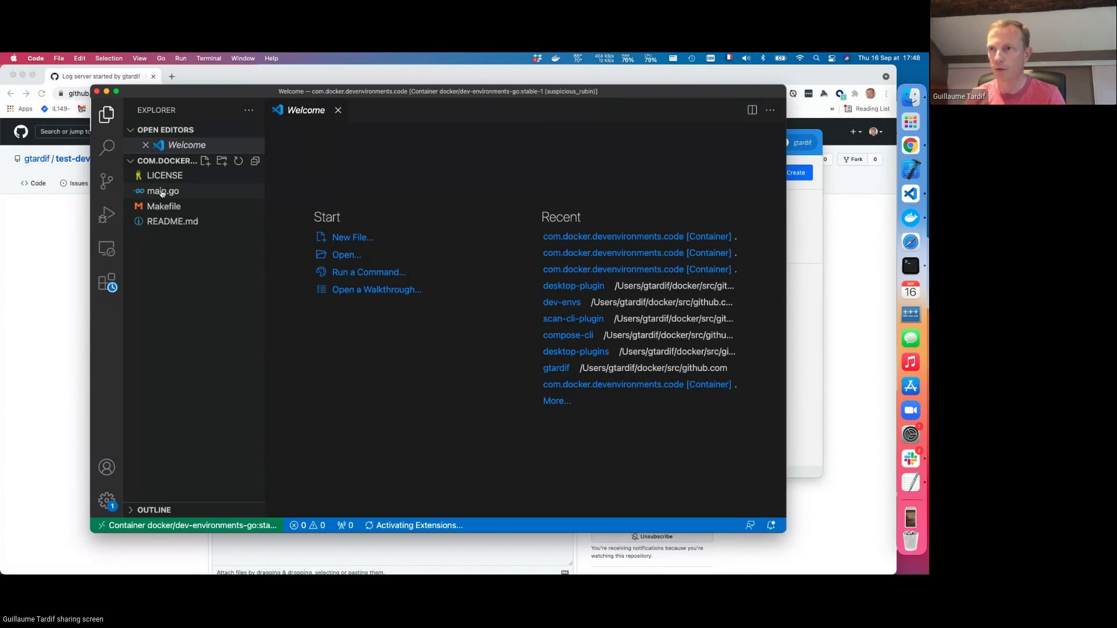
left_click(209, 58)
left_click(218, 75)
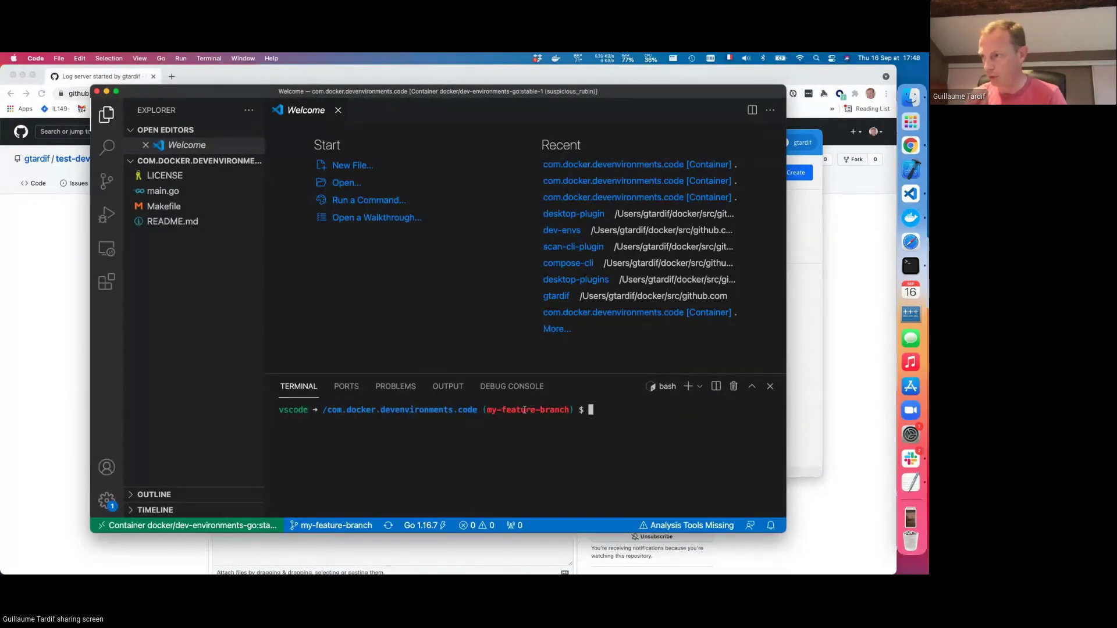
key("super+Tab")
key("super+Tab")
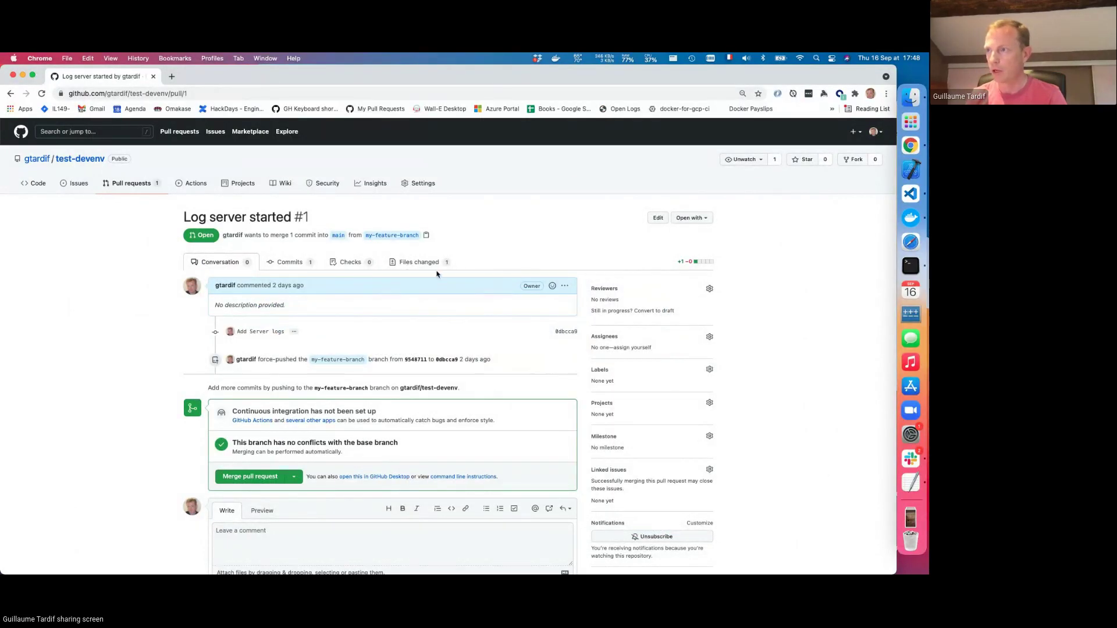
key("super+Tab")
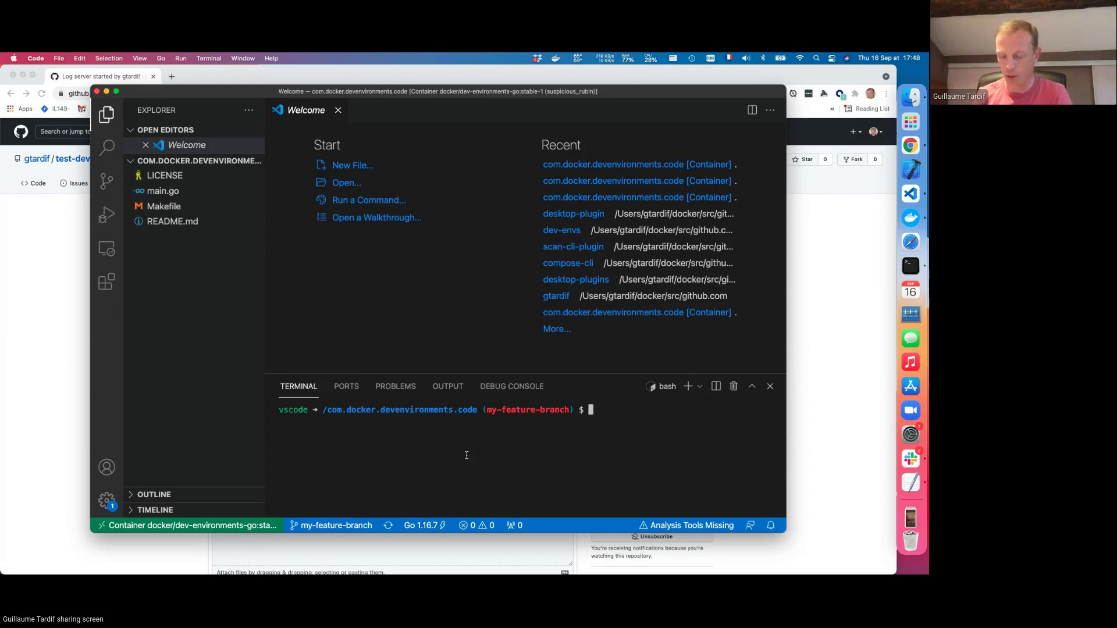
type("go ")
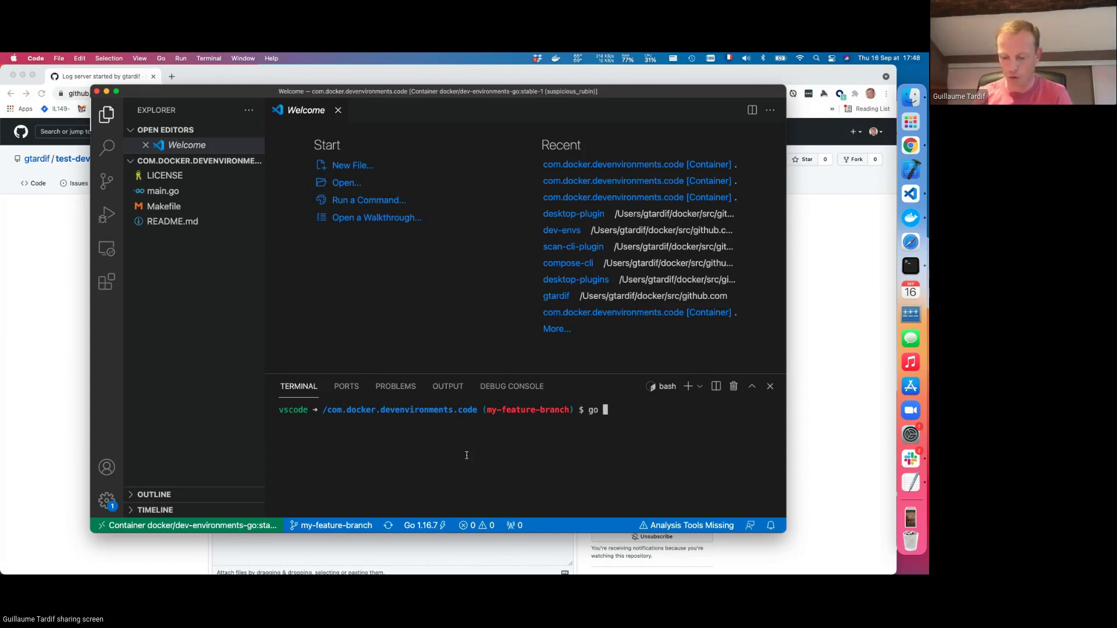
type("version")
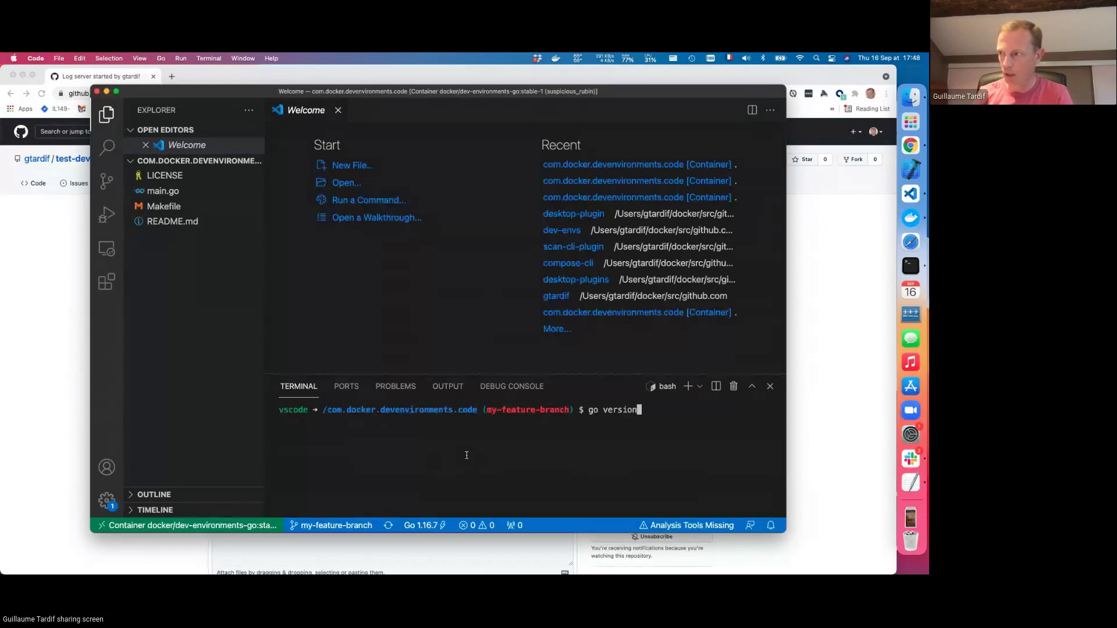
- Run go version (go1.16.7) and git config -l in the container terminal
key("Return")
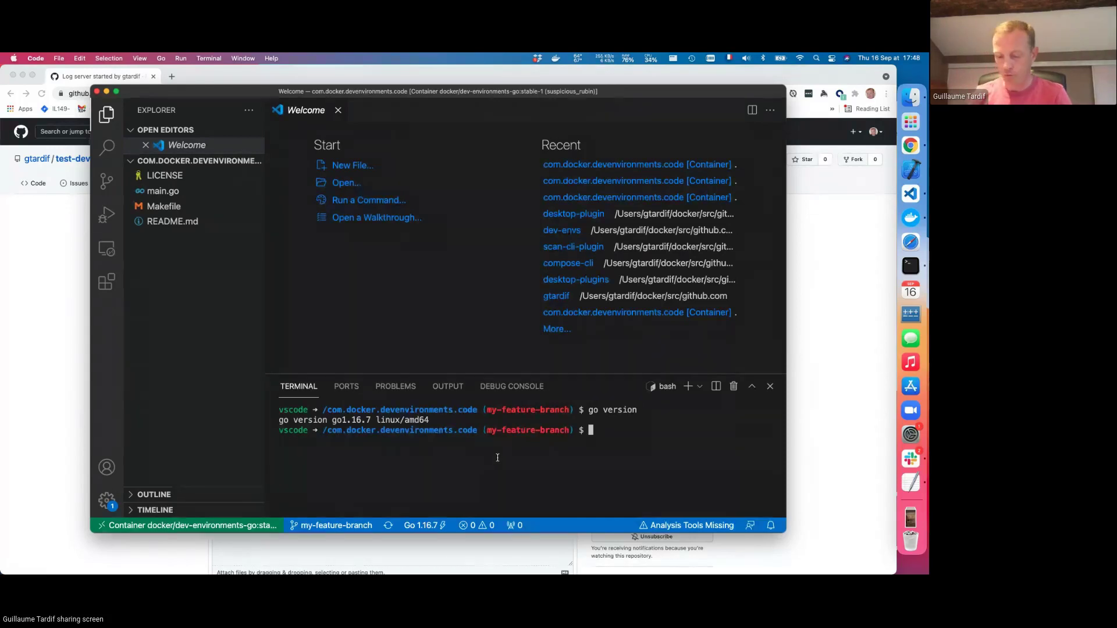
type("git ")
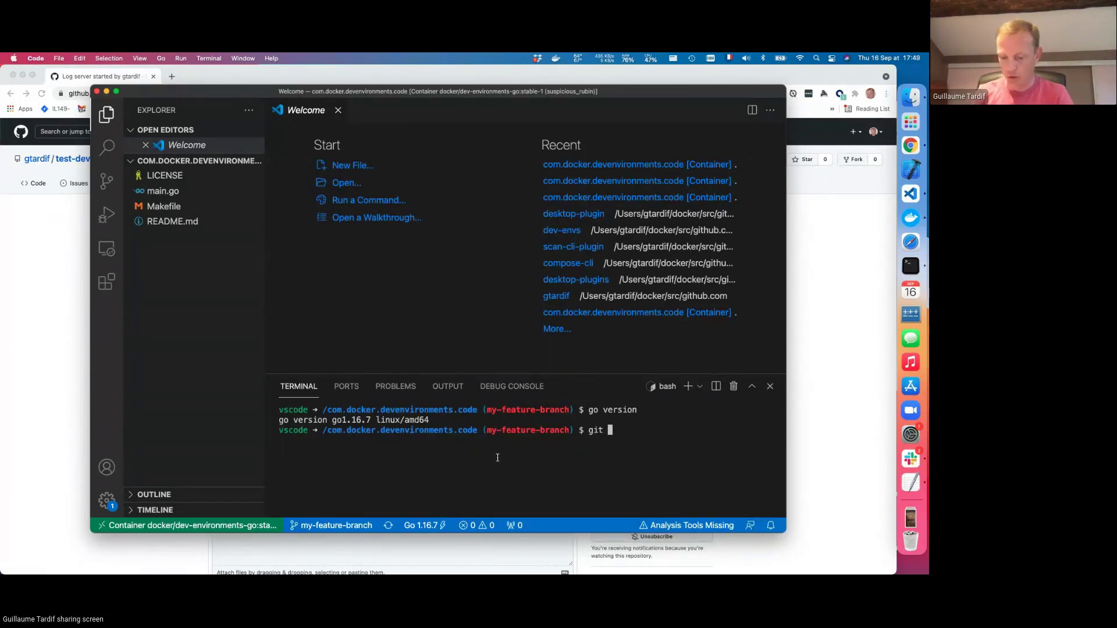
type("config -")
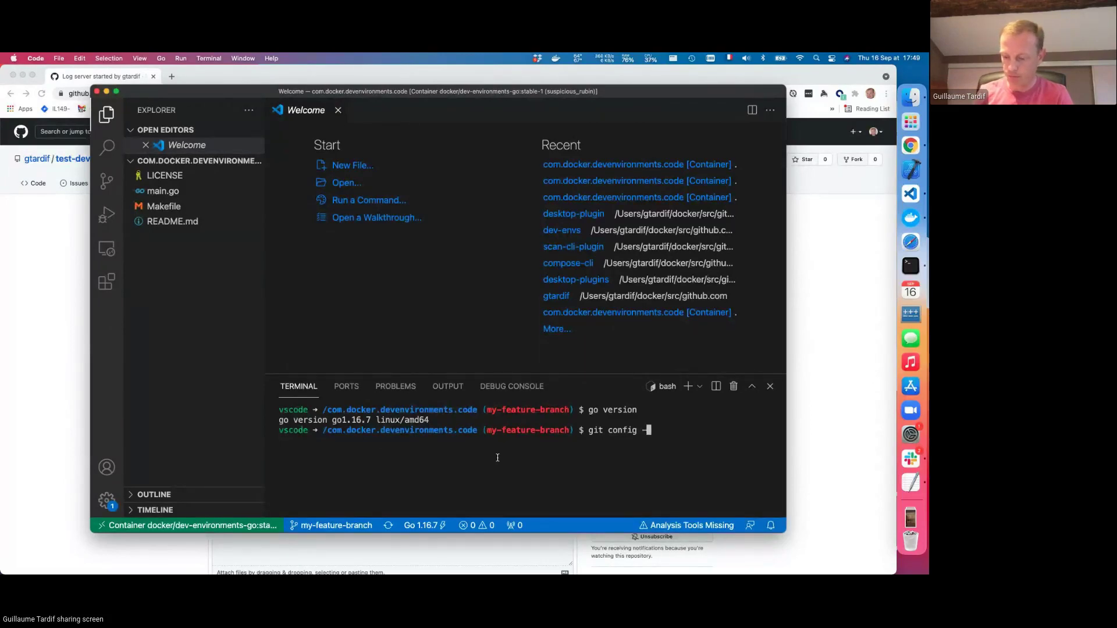
type("l")
key("Return")
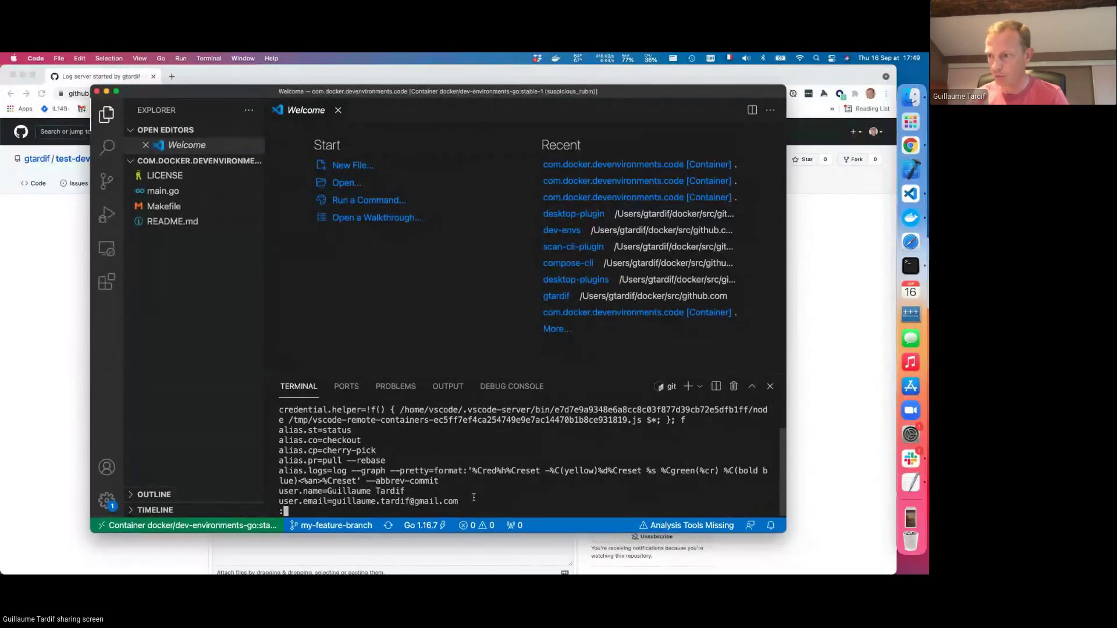
key("q")
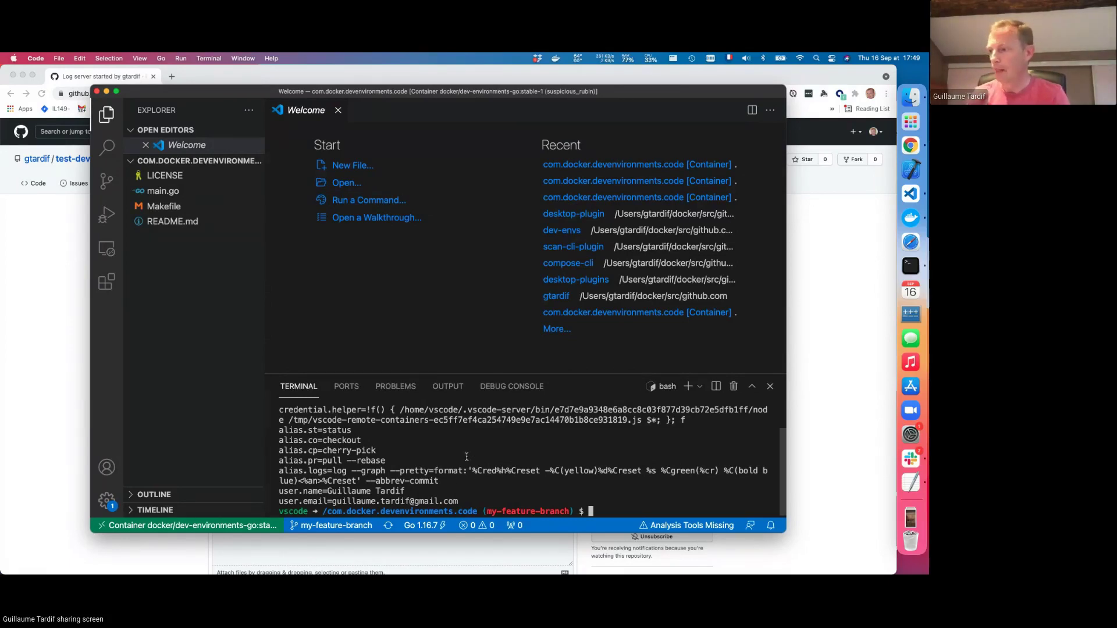
- Open main.go and review the pull request's changed files in Chrome
left_click(162, 190)
scroll(455, 243, "down", 10)
key("super+Tab")
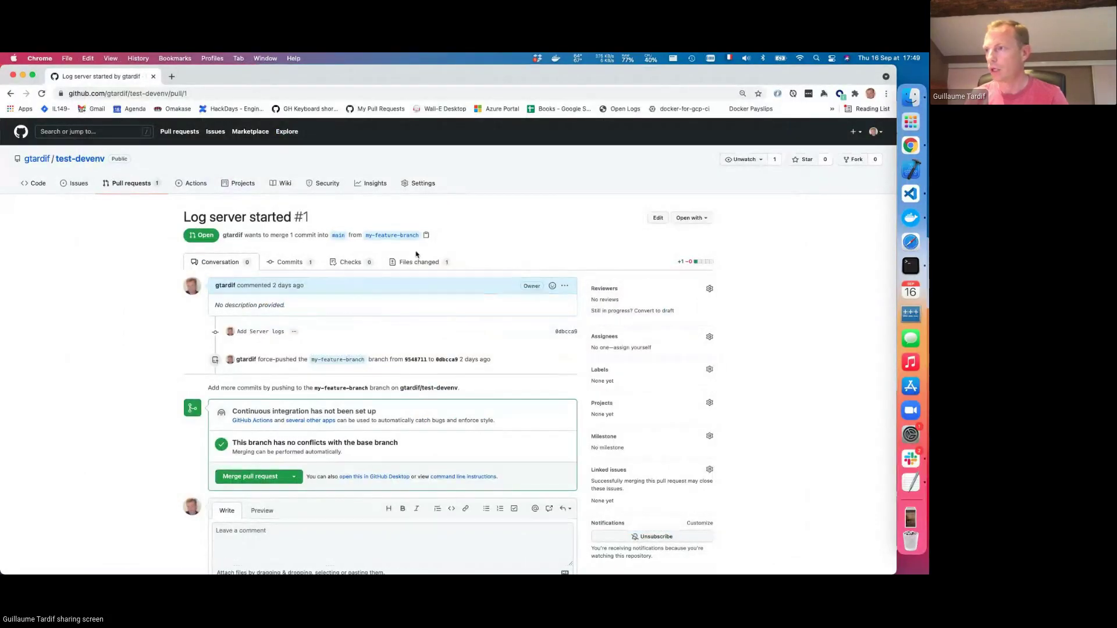
left_click(423, 261)
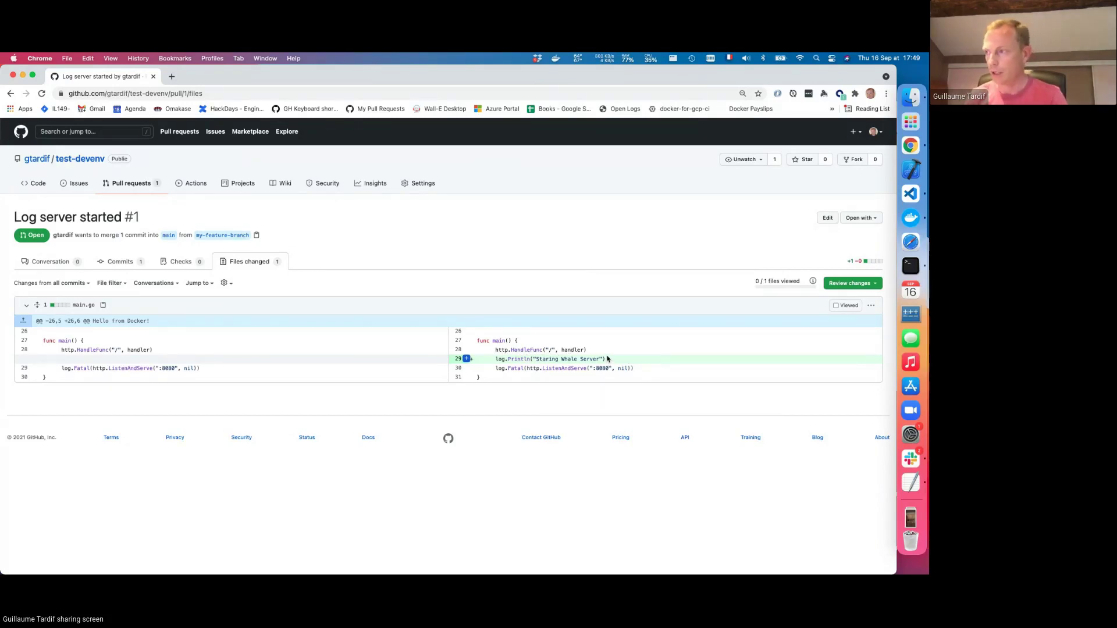
key("super+Tab")
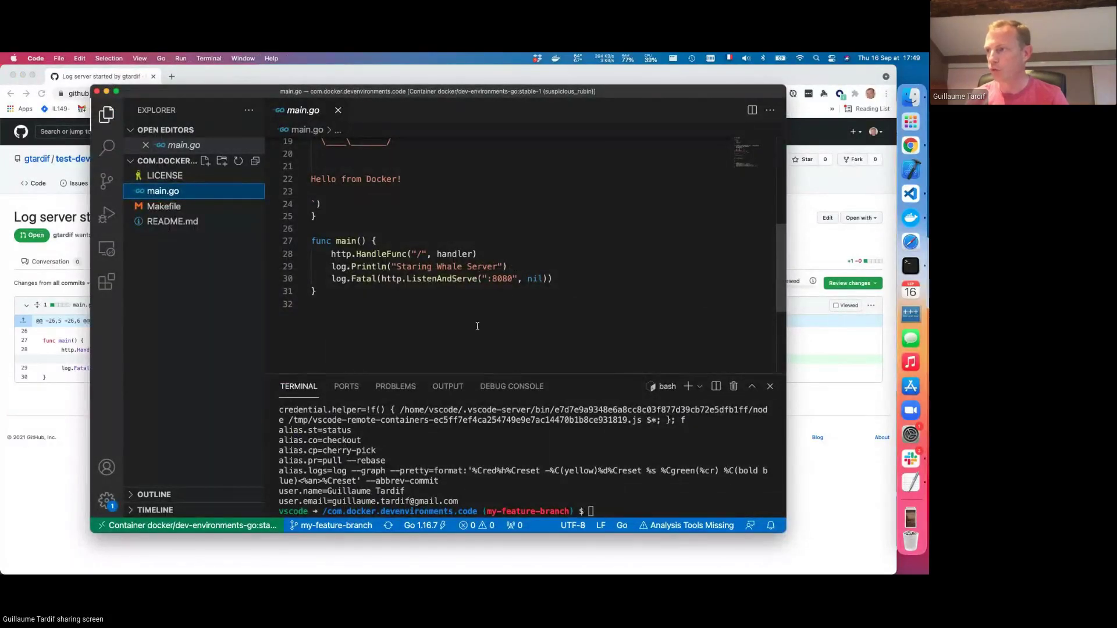
- Run the server with make run, see 'Staring Whale Server', stop it and begin editing that log line
left_click(548, 455)
type("ma")
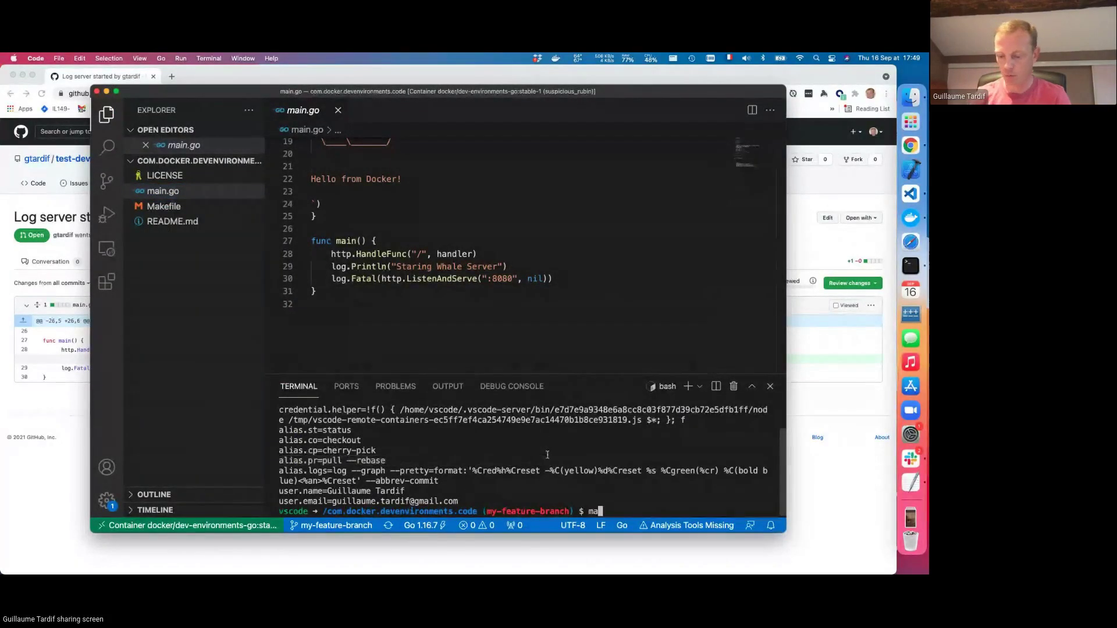
type("ke run")
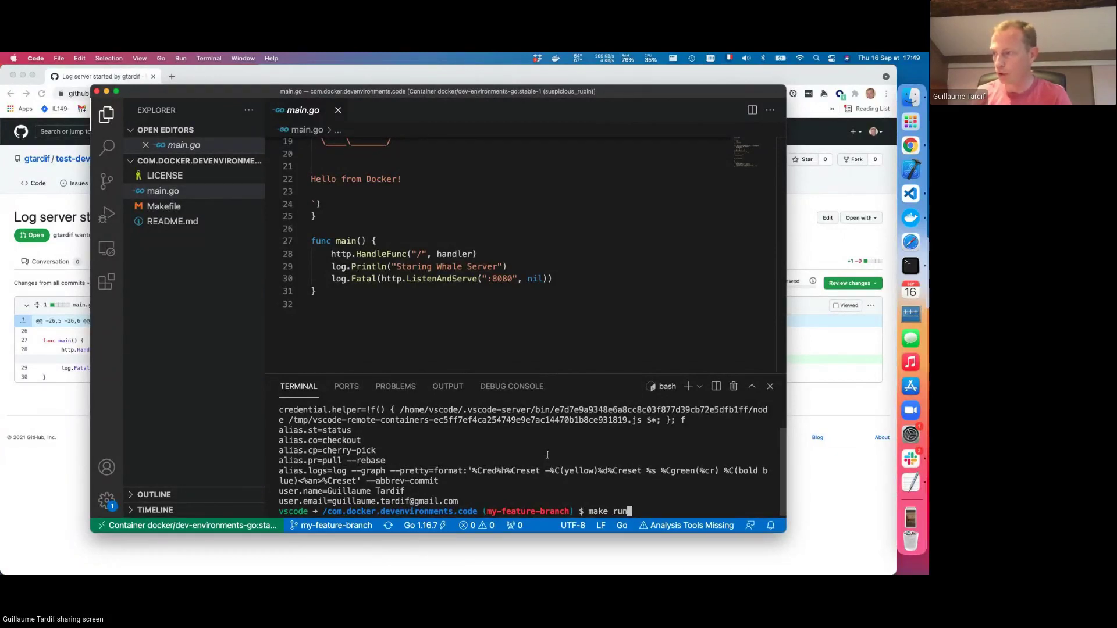
key("Return")
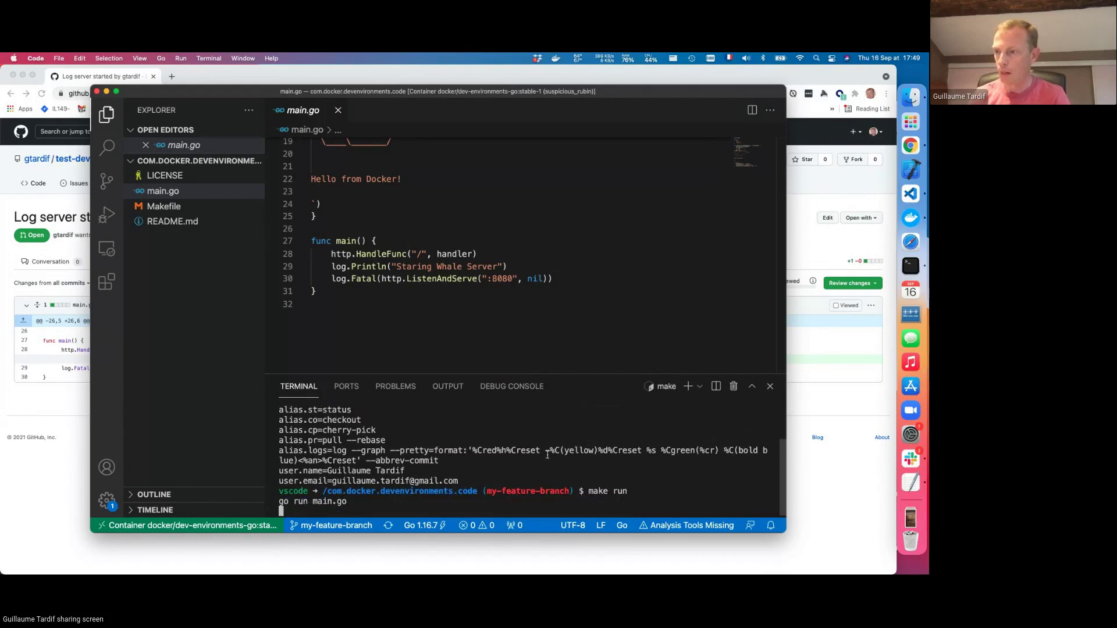
key("ctrl+c")
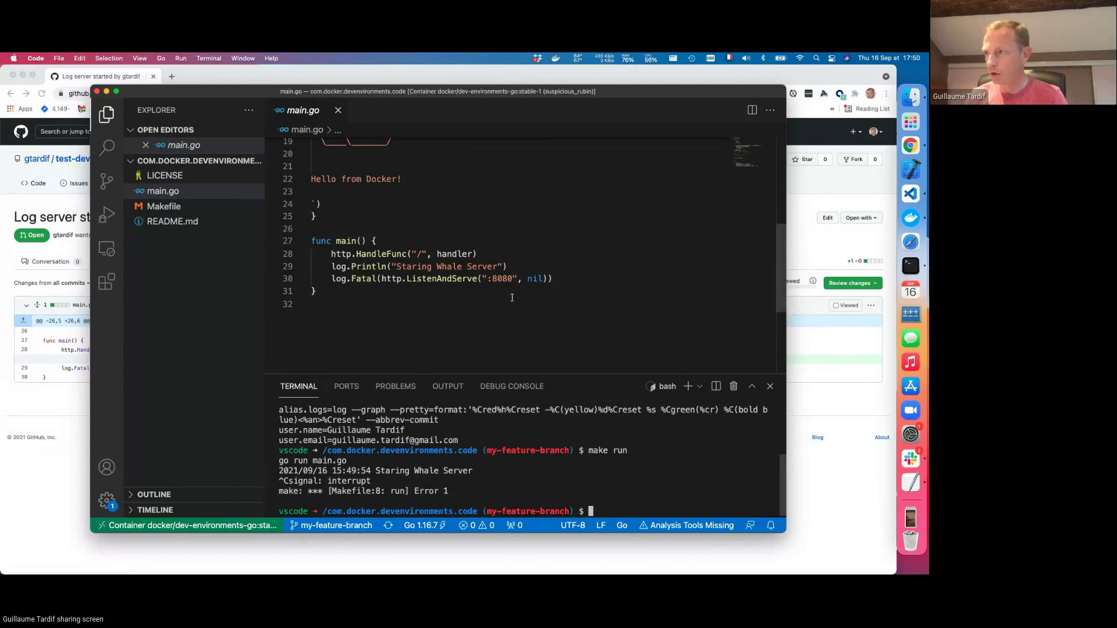
left_click(499, 266)
type("on ")
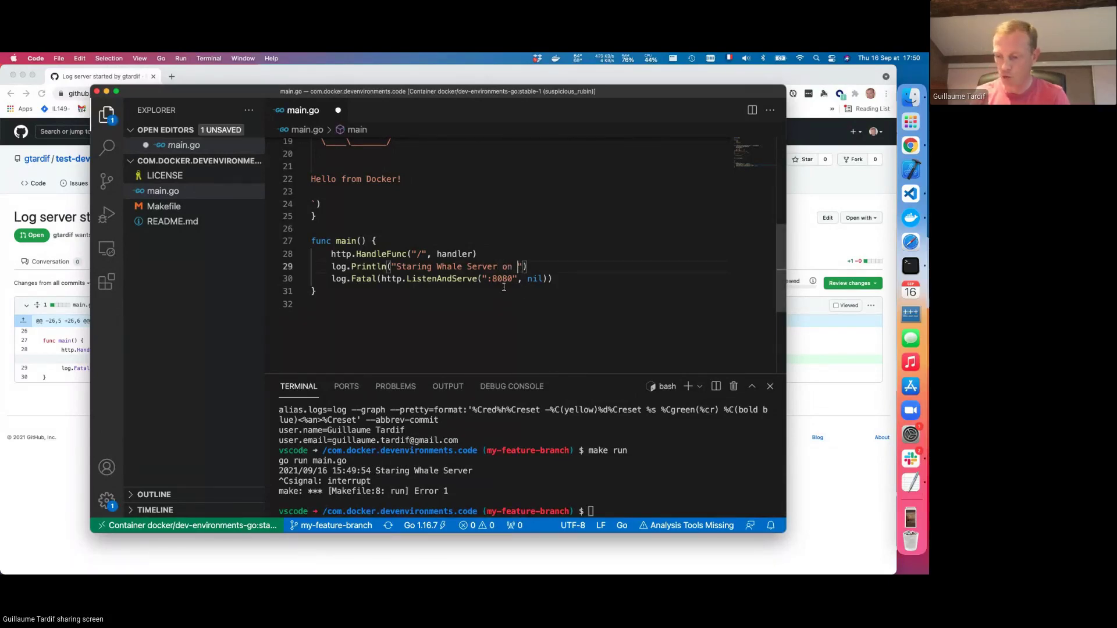
type("port 8")
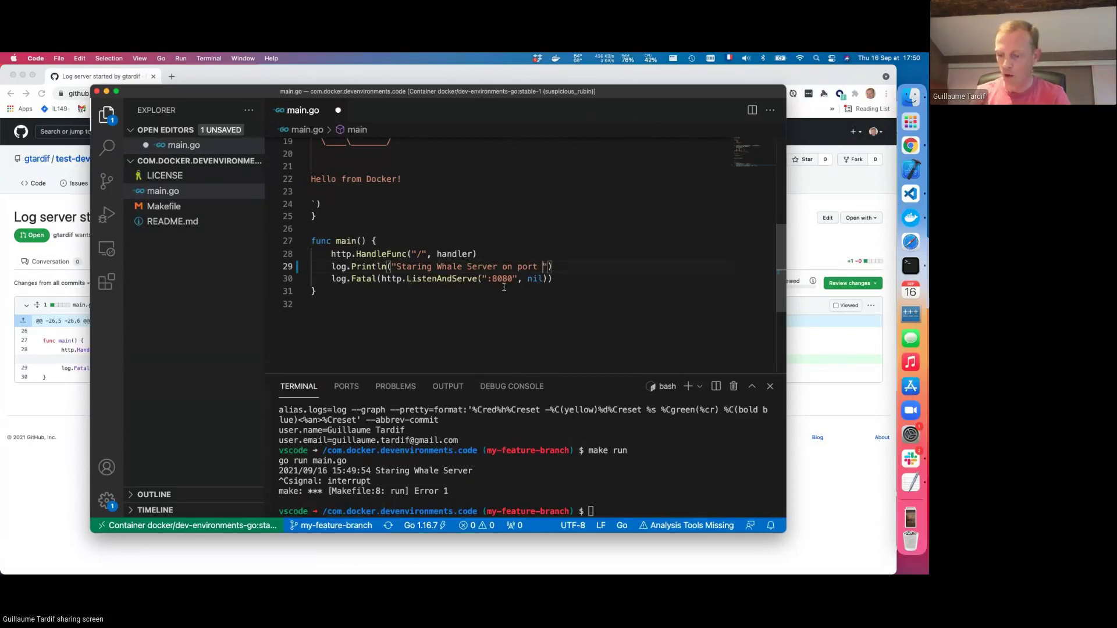
type("080")
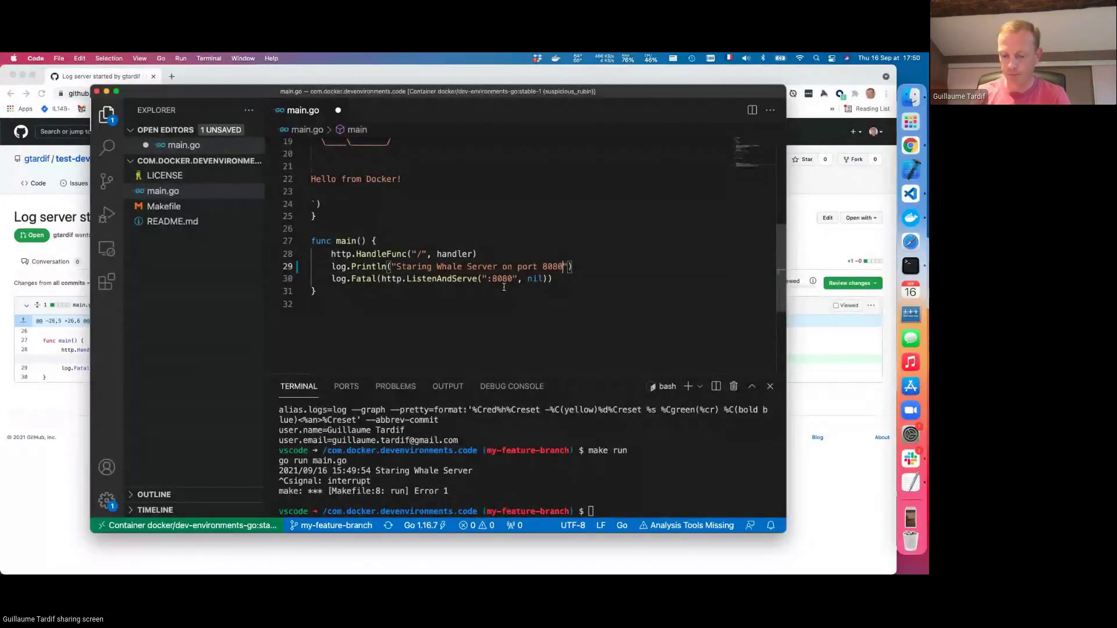
- Save the log line as 'Staring Whale Server on port 8080' and rerun make run to confirm it
key("cmd+s")
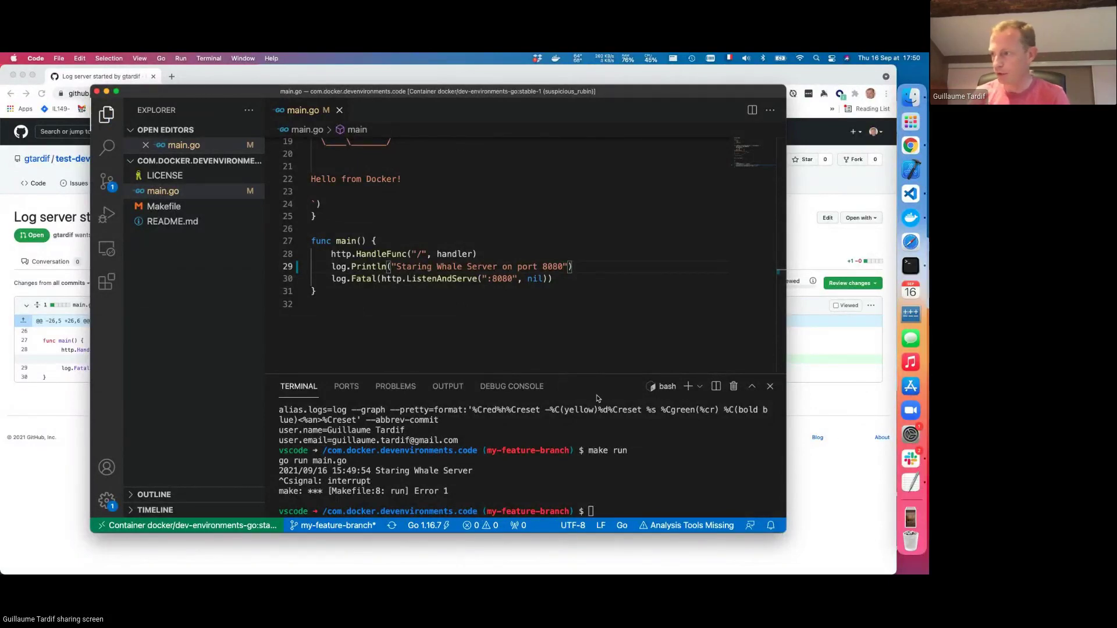
left_click(561, 429)
key("Up")
key("Return")
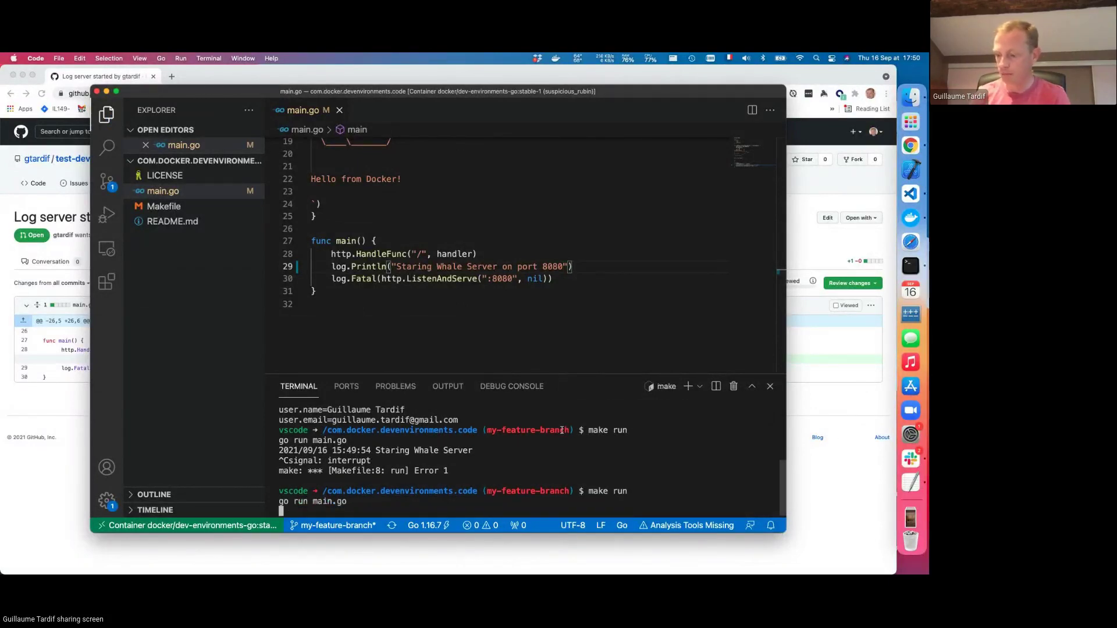
key("ctrl+c")
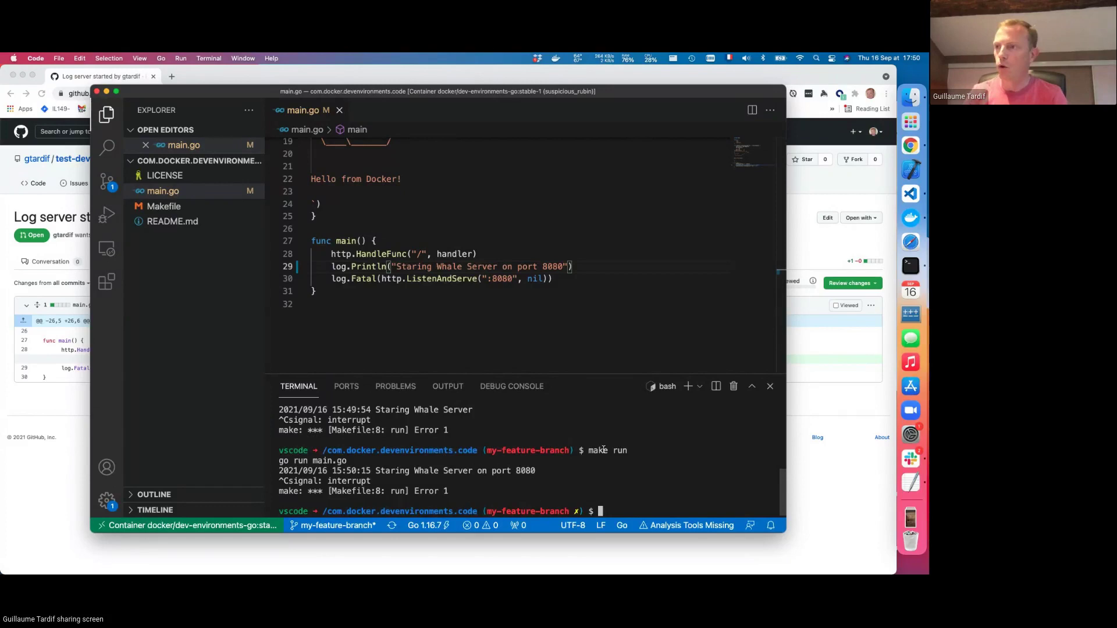
- Review the pending main.go change in Source Control, then switch to Docker Desktop's Dev Environments
left_click(354, 313)
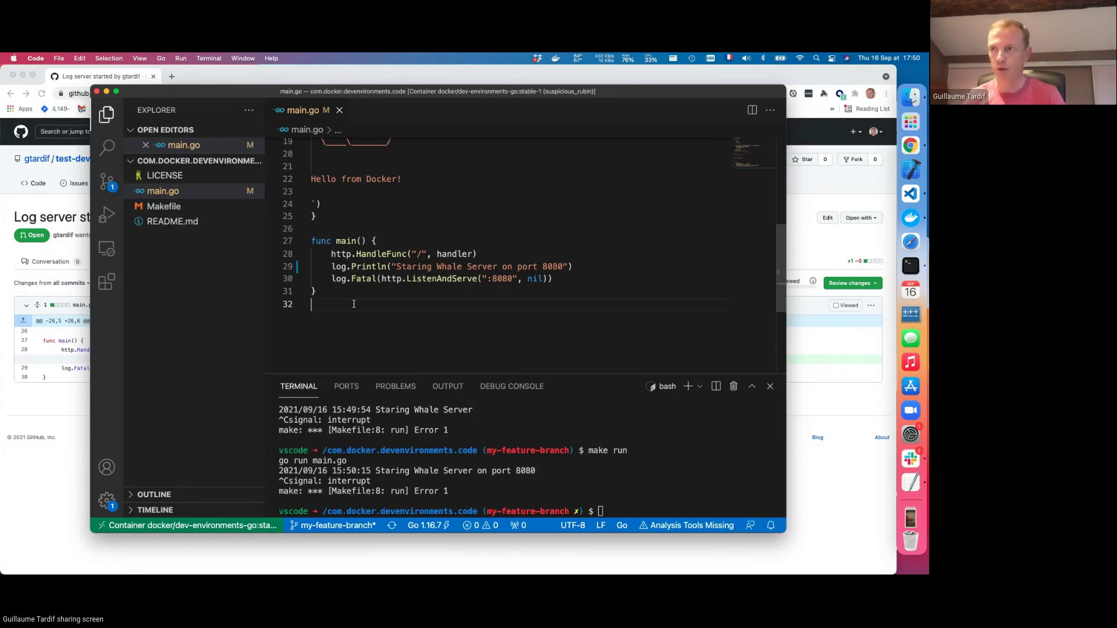
mouse_move(175, 161)
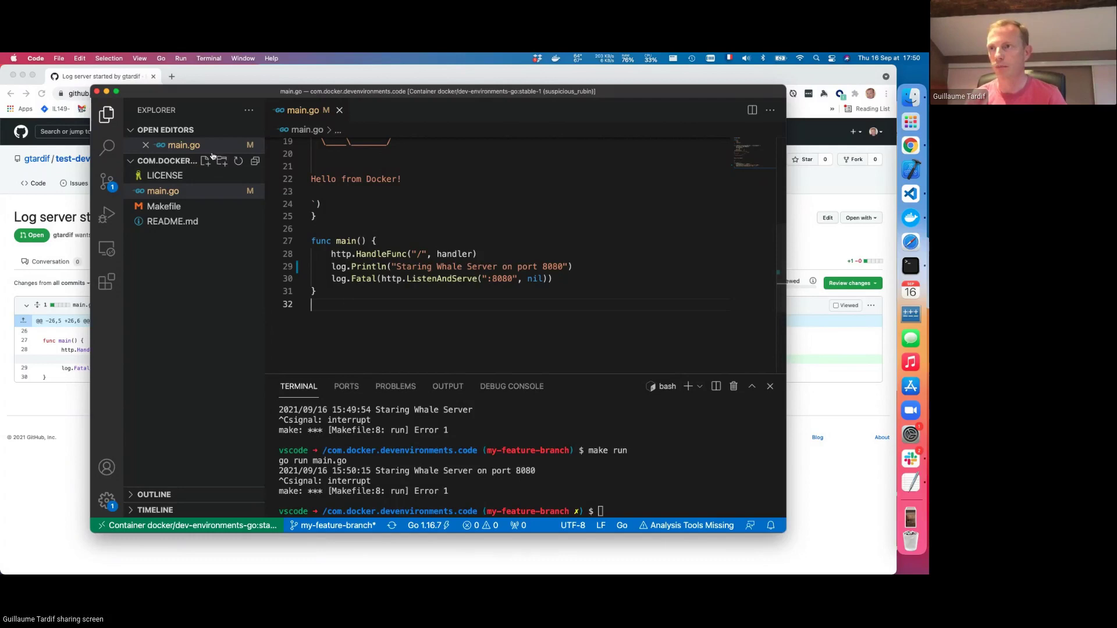
left_click(107, 180)
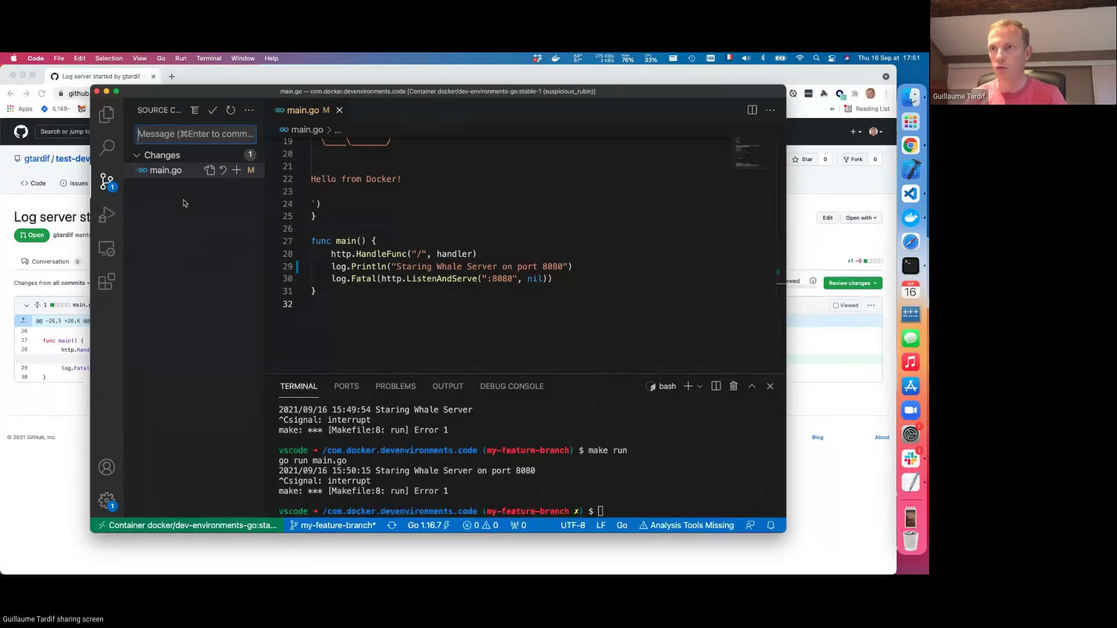
left_click(107, 114)
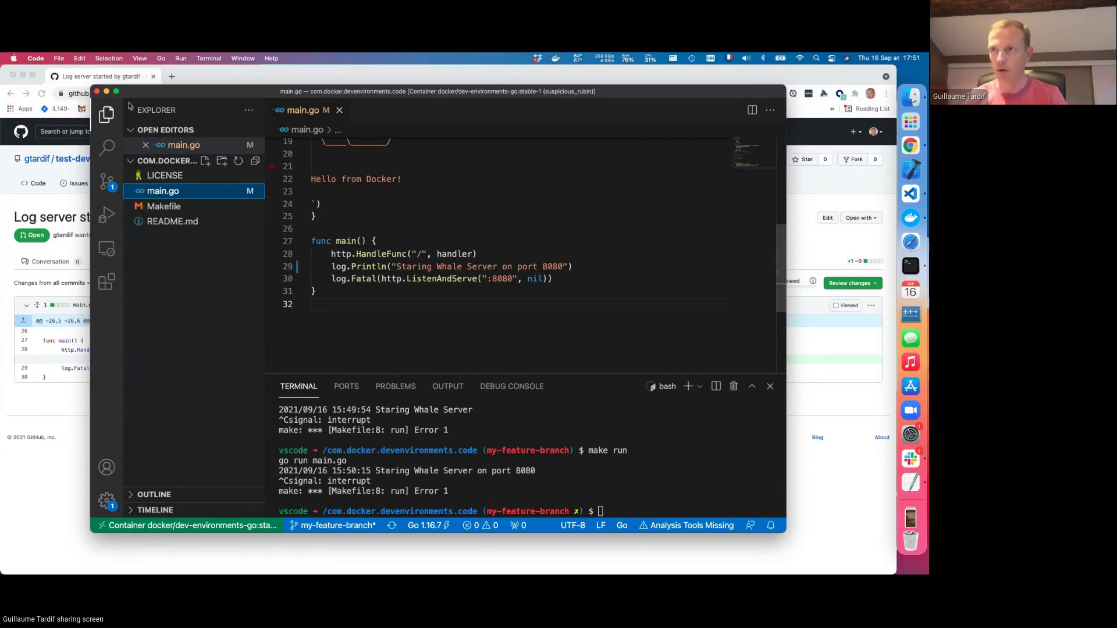
left_click(98, 91)
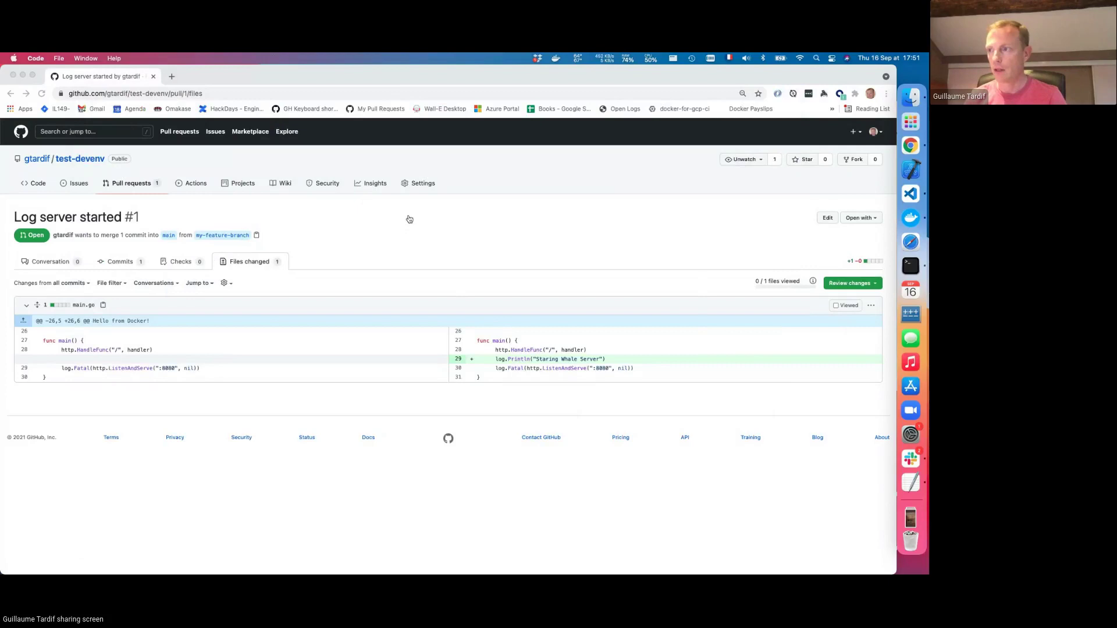
key("super+Tab")
key("super+Tab")
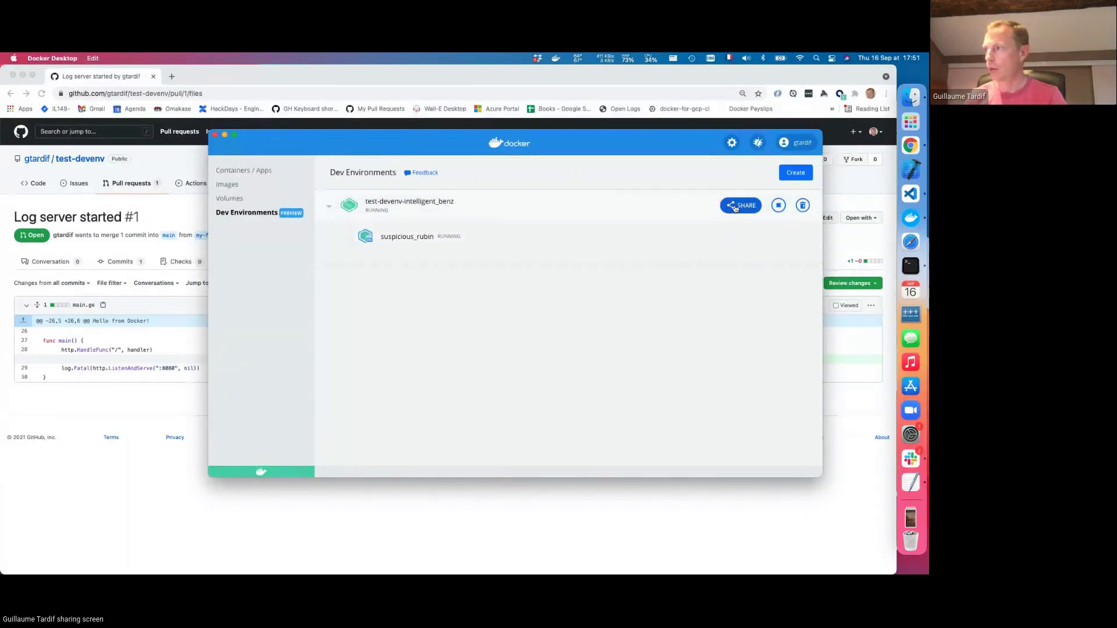
- Share test-devenv to Docker Hub as gtardif/demo:1.0
left_click(739, 205)
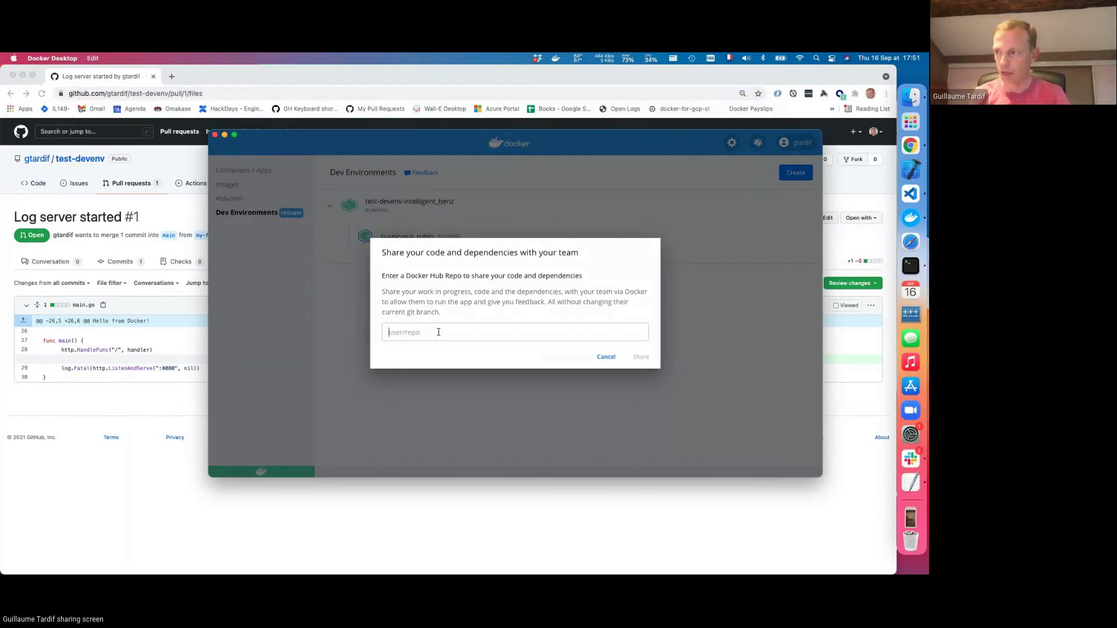
type("gtardif")
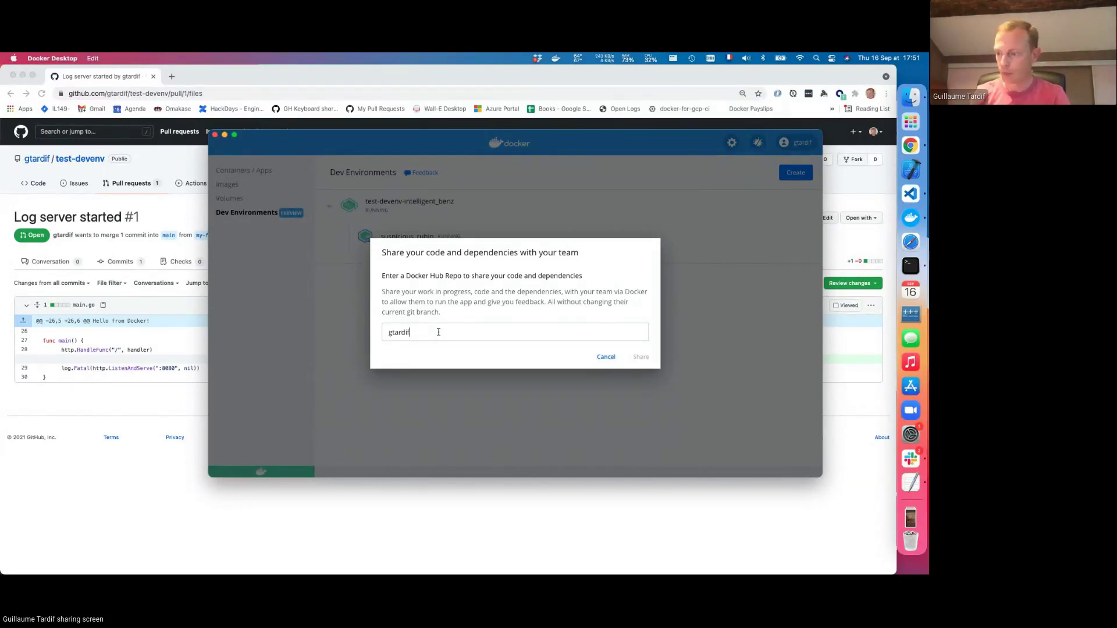
type("/demo")
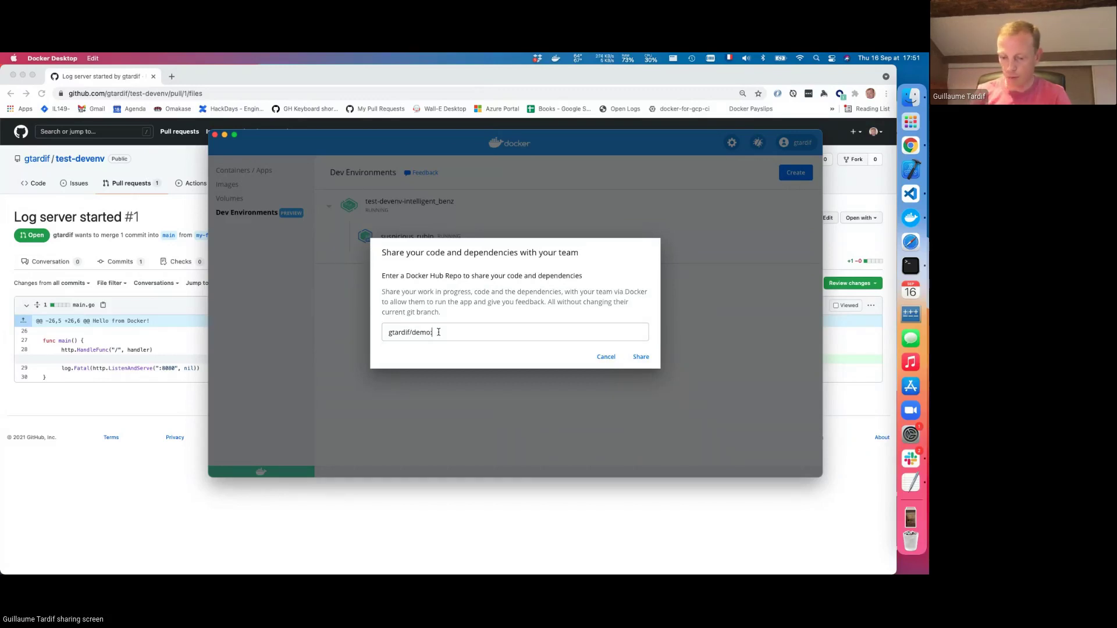
type(":1")
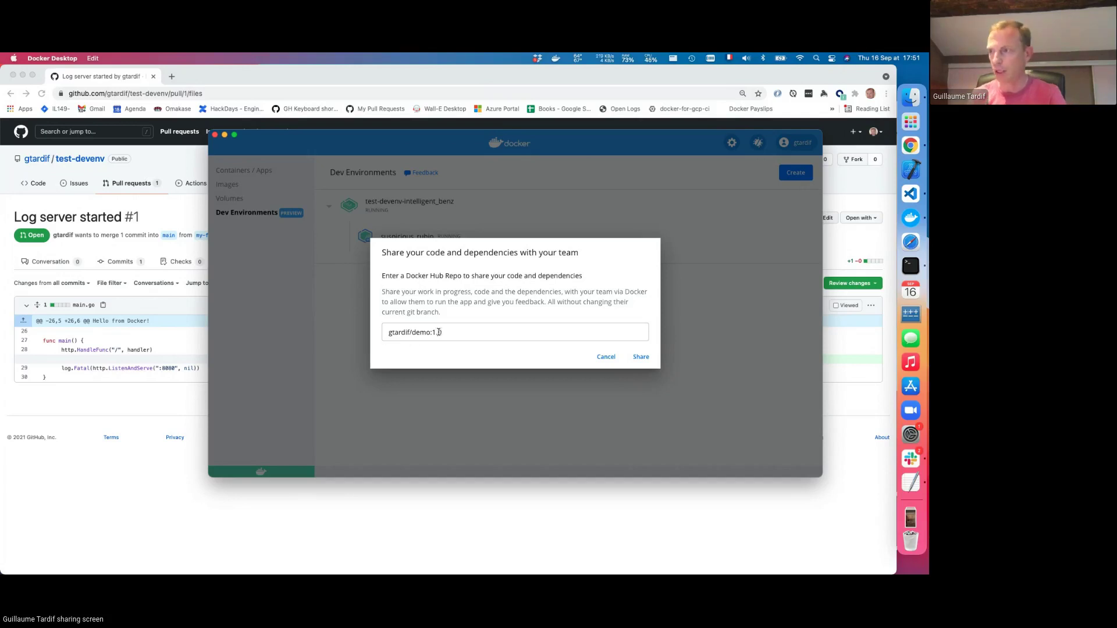
type(".0")
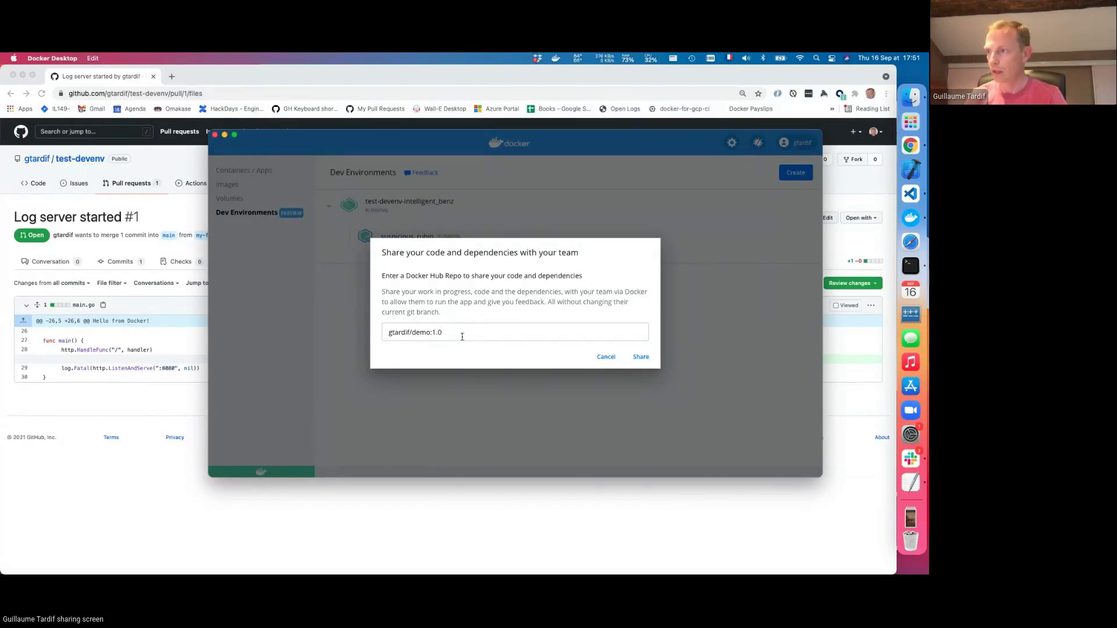
left_click(640, 357)
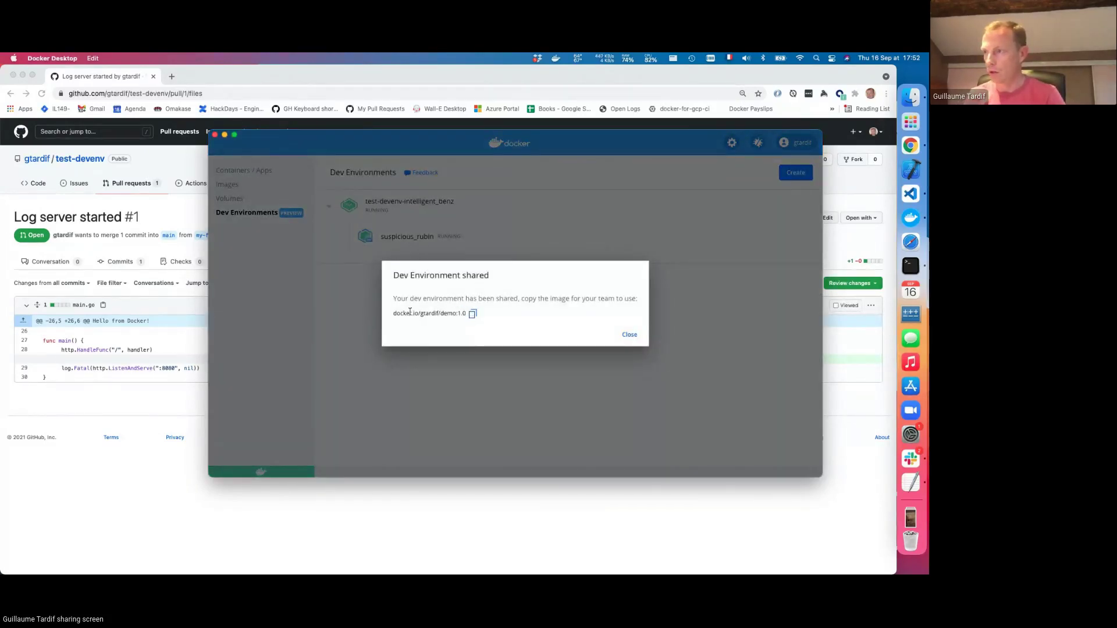
- Copy the image name docker.io/gtardif/demo:1.0 and dismiss the share confirmation
left_click(473, 315)
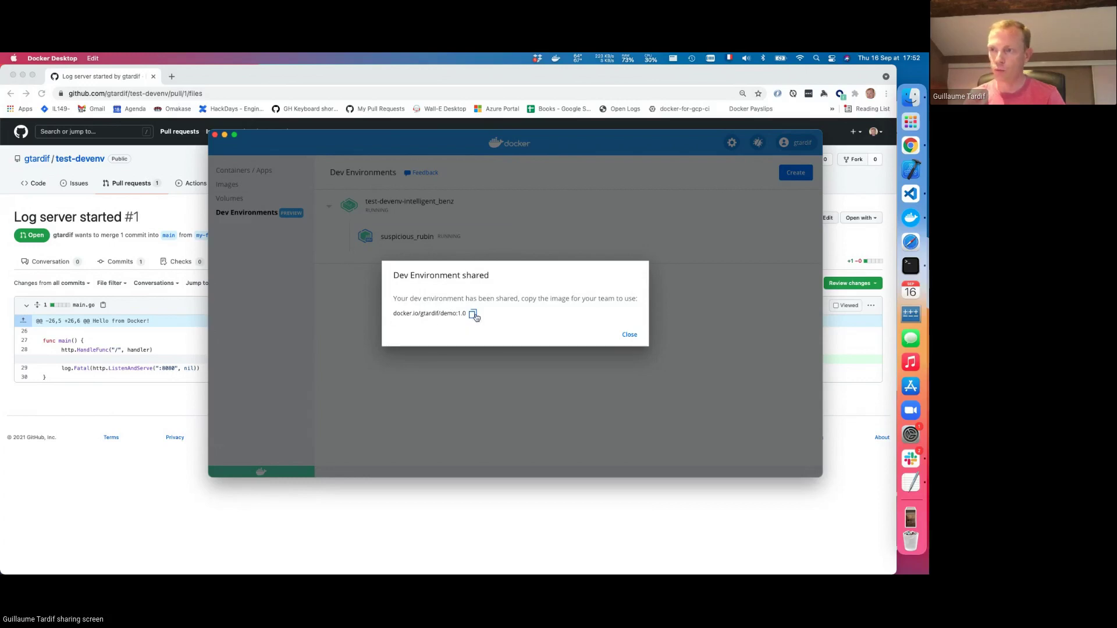
left_click(629, 335)
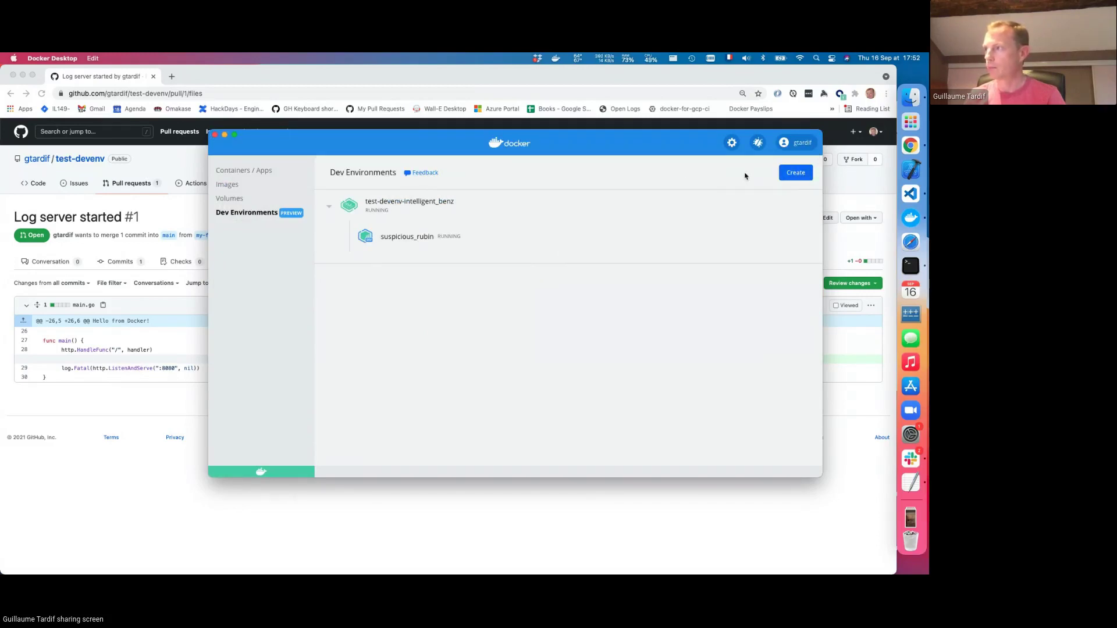
- Create a dev environment from the pasted docker.io/gtardif/demo:1.0 image via the Existing Dev Environment option
left_click(797, 173)
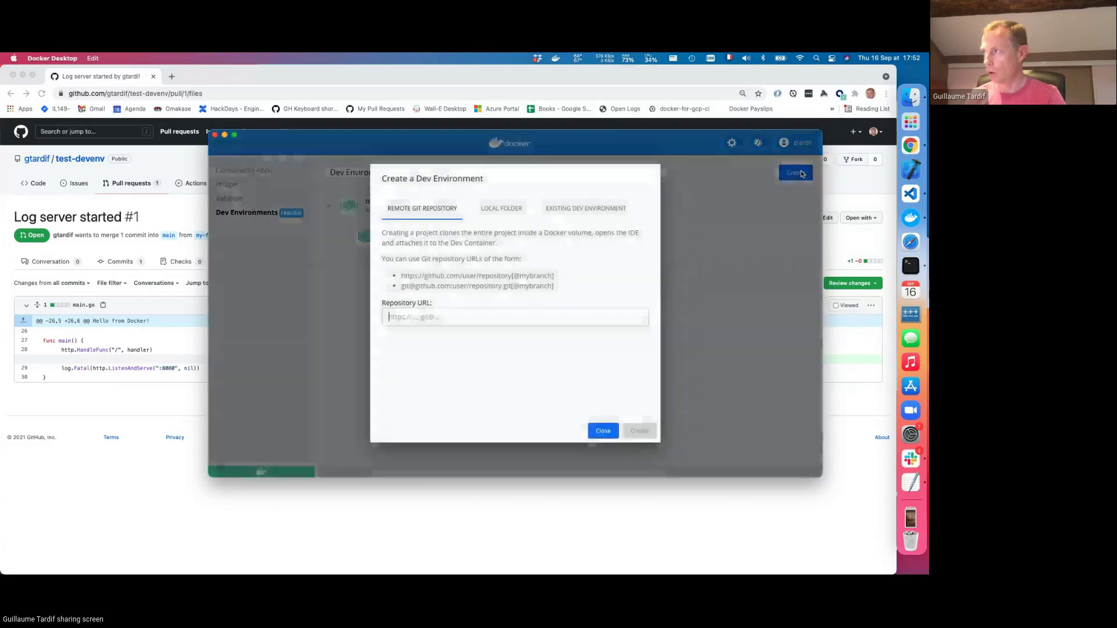
left_click(583, 210)
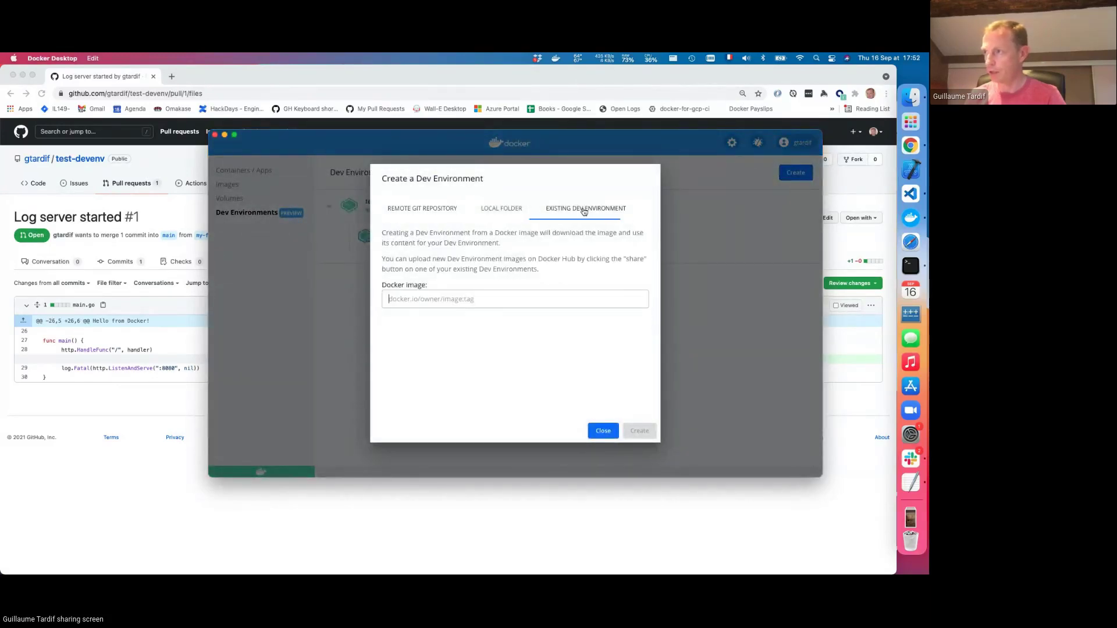
left_click(463, 306)
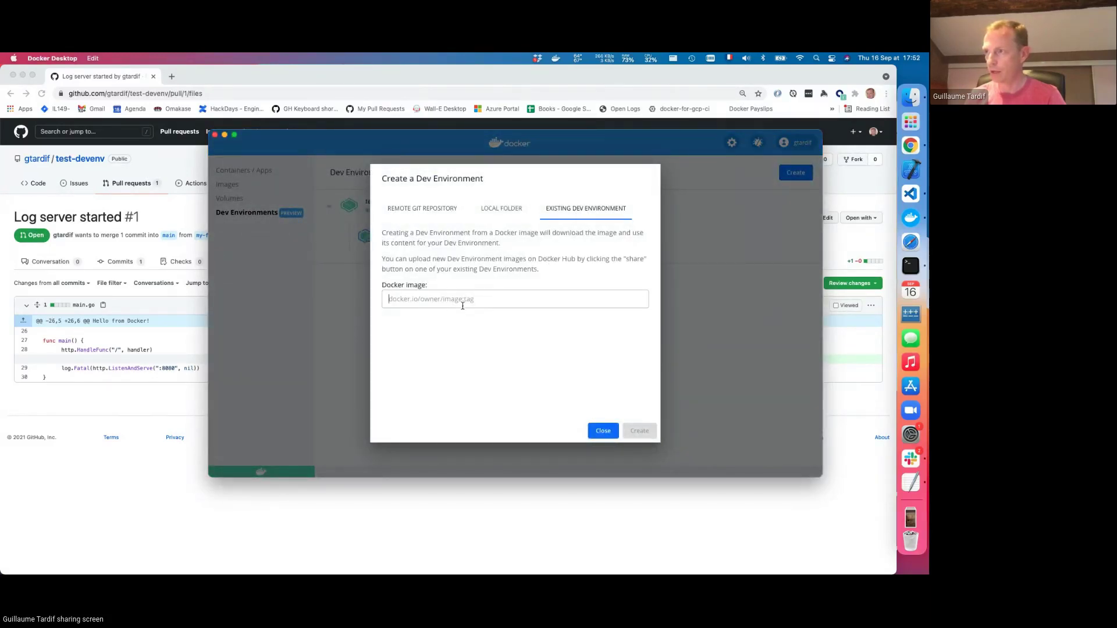
key("super+v")
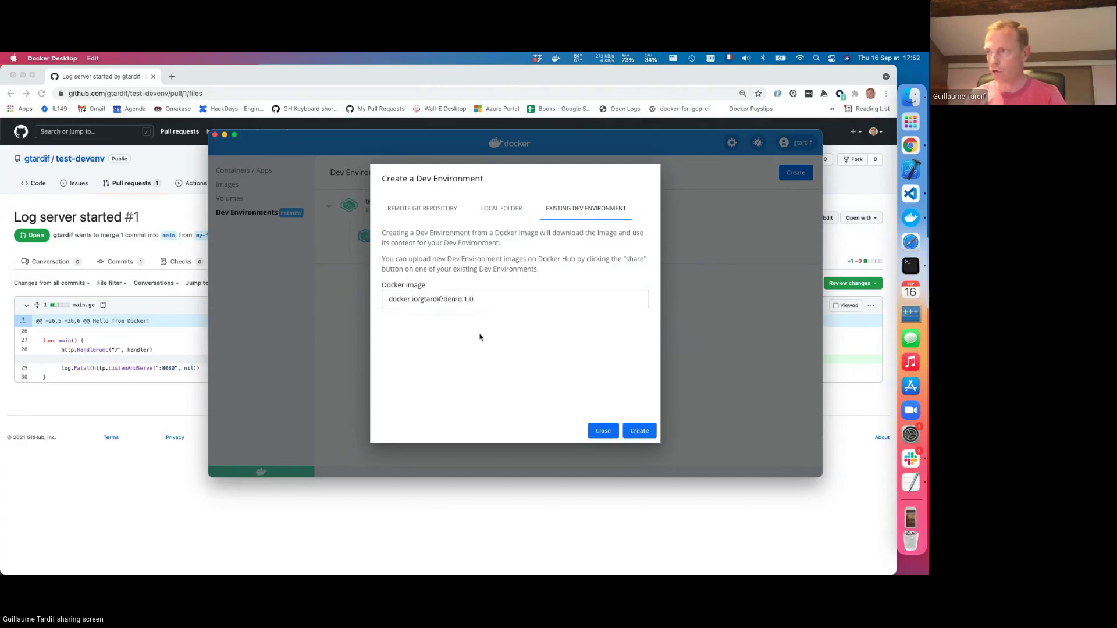
left_click(638, 430)
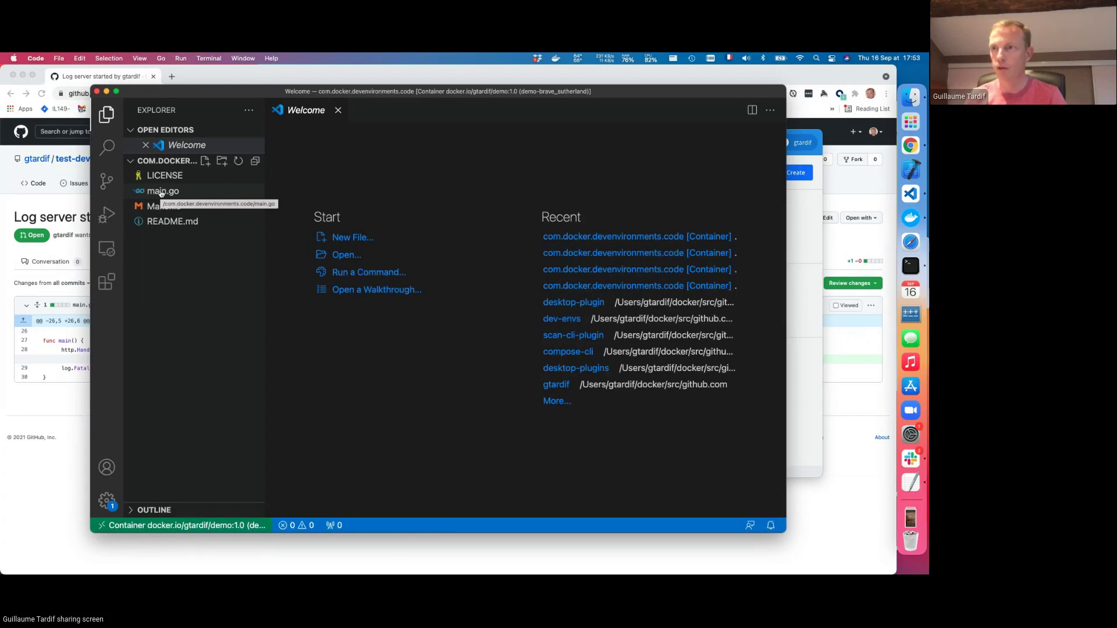
- View main.go and its pending Source Control change, glance at the Terminal menu, then close the window
left_click(167, 192)
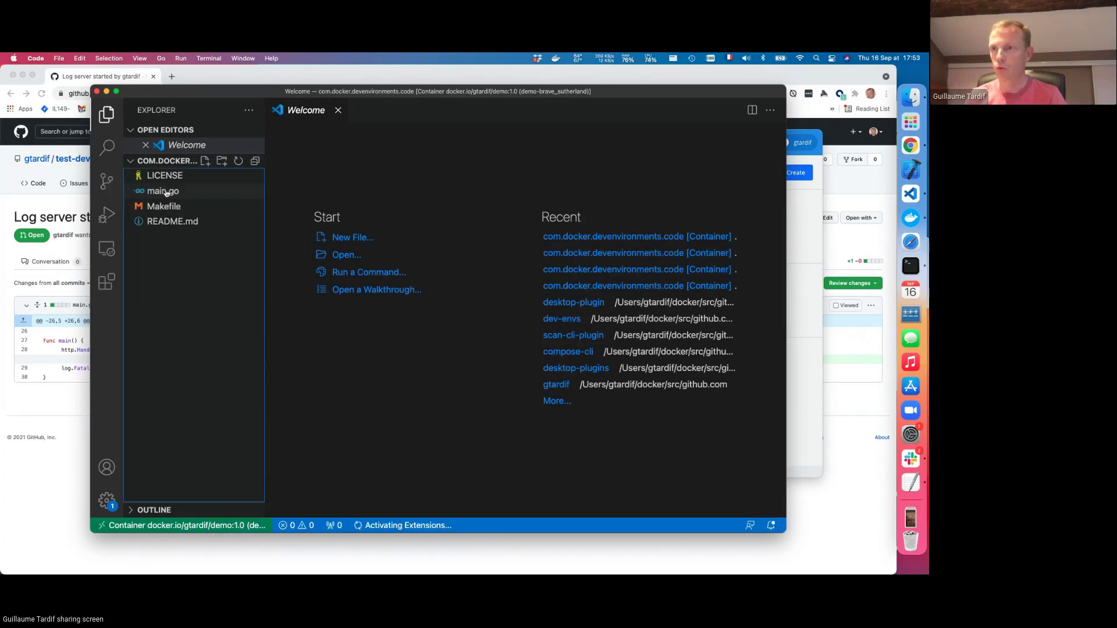
scroll(515, 380, "down", 5)
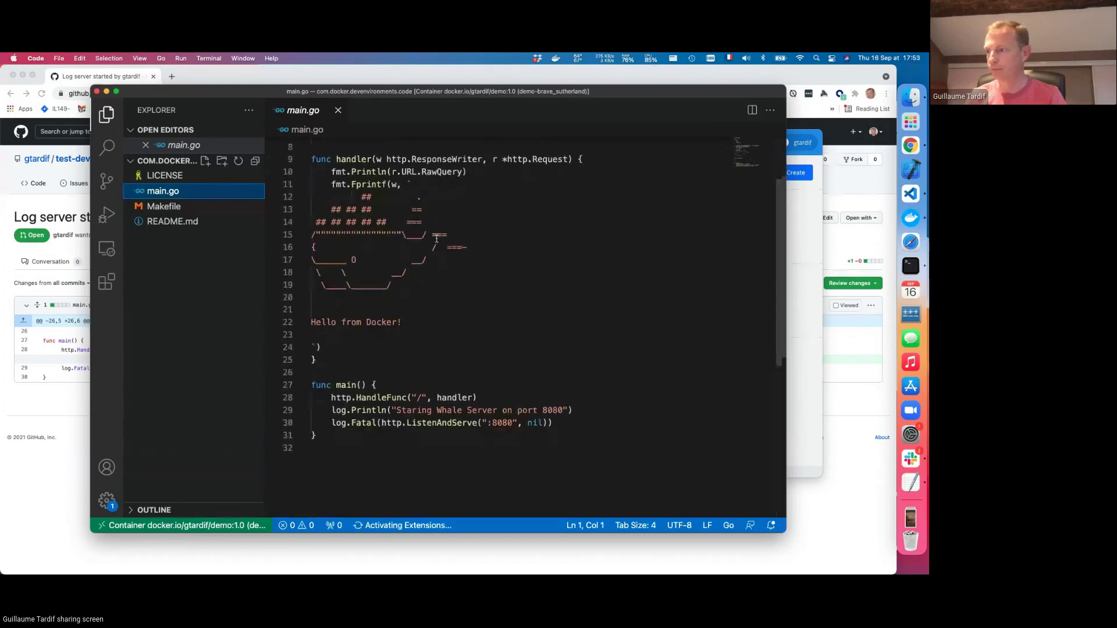
scroll(514, 379, "down", 3)
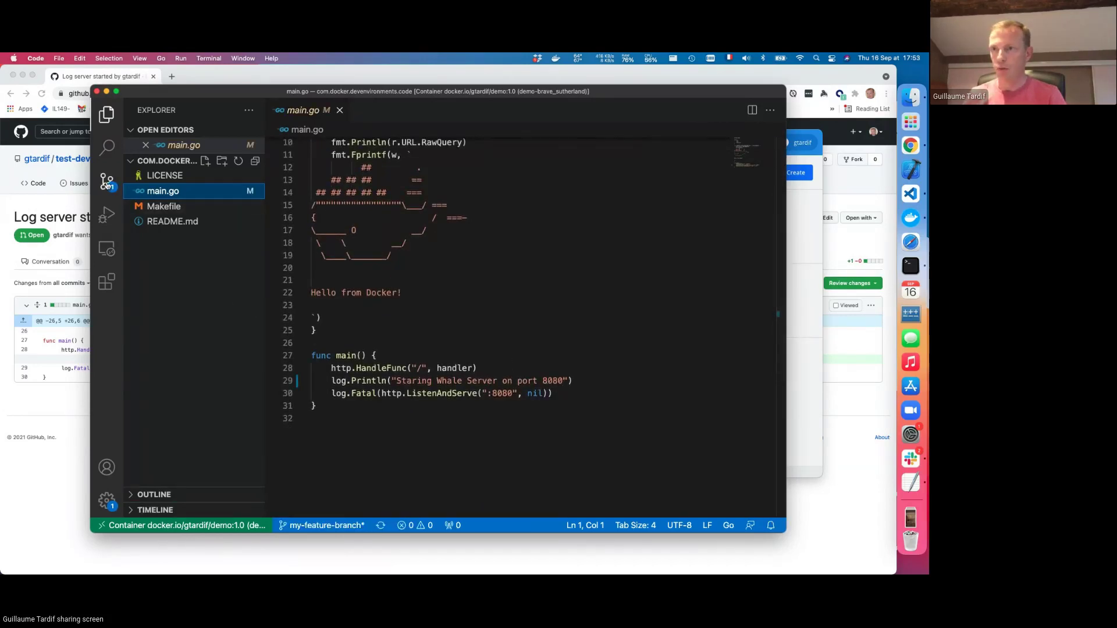
left_click(107, 181)
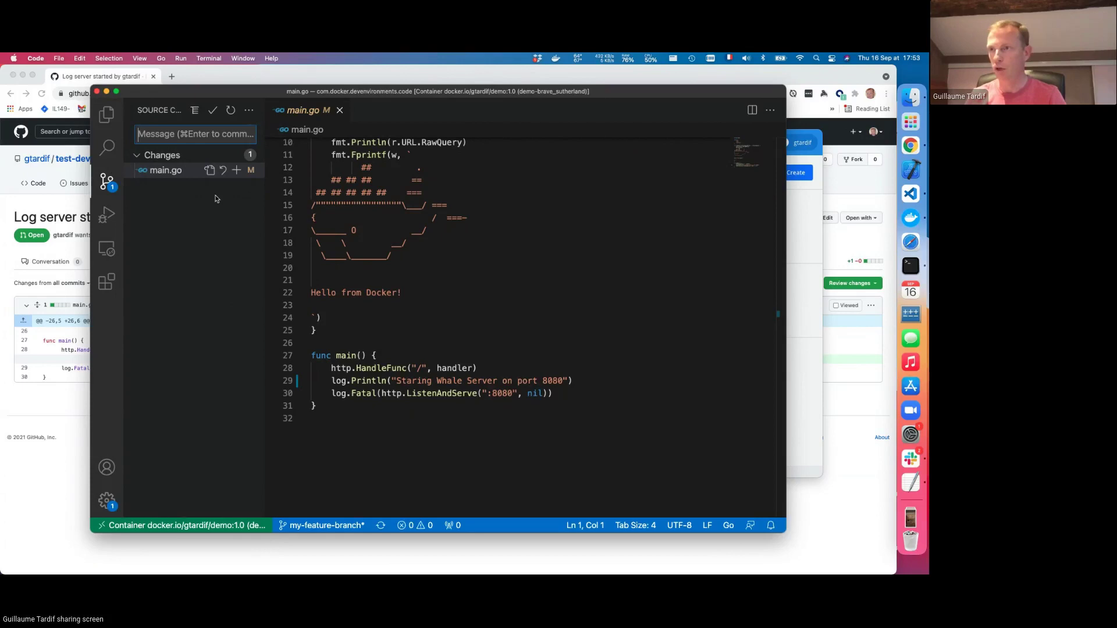
left_click(210, 59)
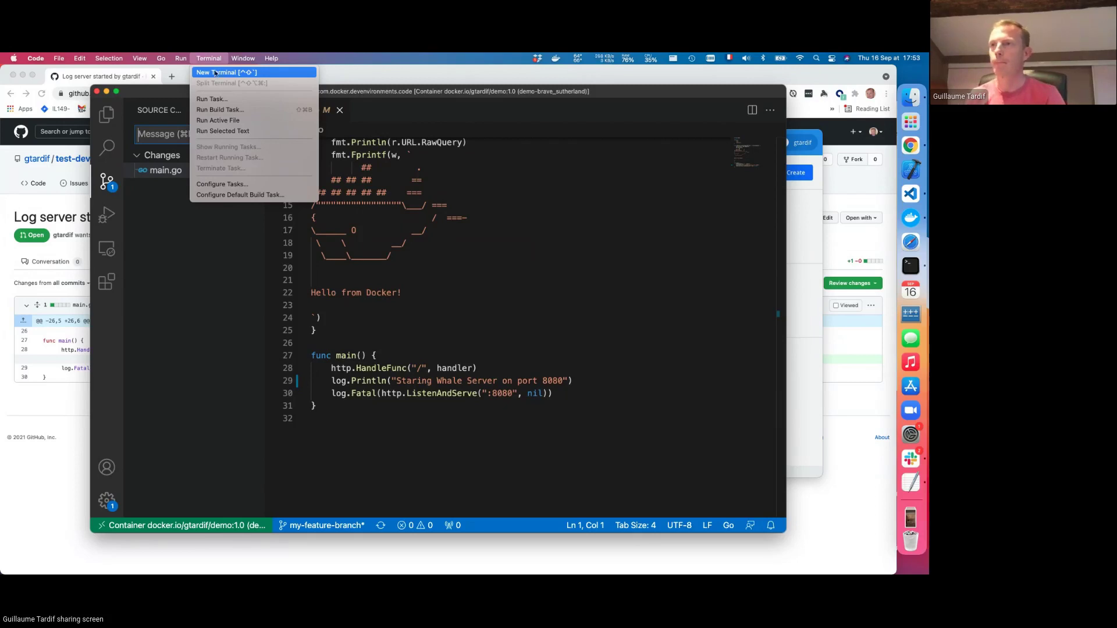
left_click(163, 94)
left_click(97, 92)
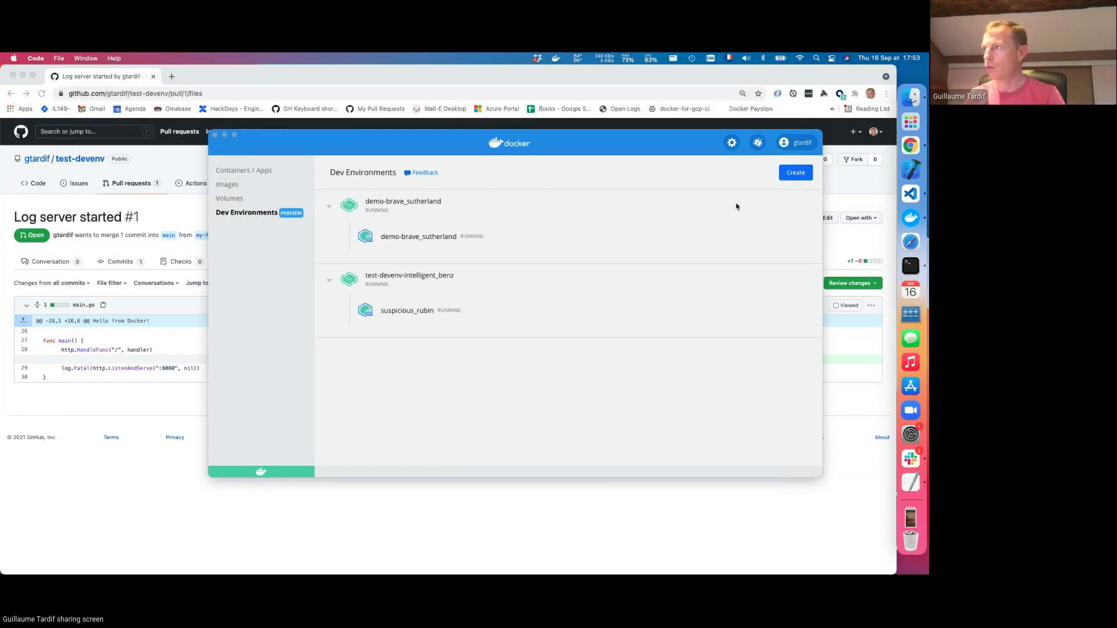
- Start a new dev environment, passing the Remote Git Repository option to land on Local Folder
left_click(800, 176)
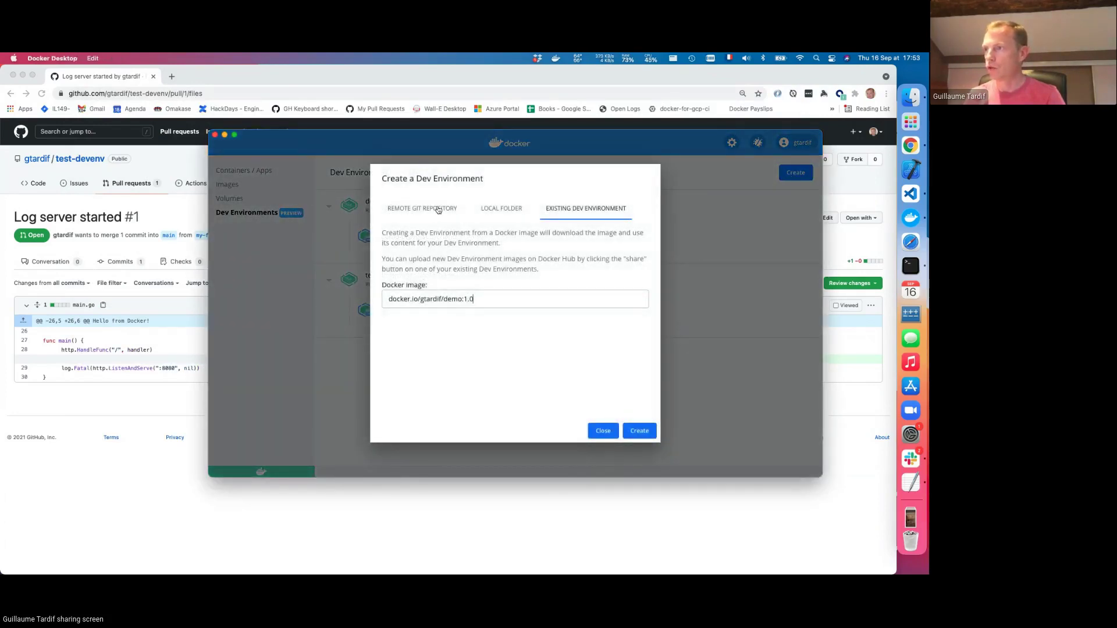
left_click(438, 210)
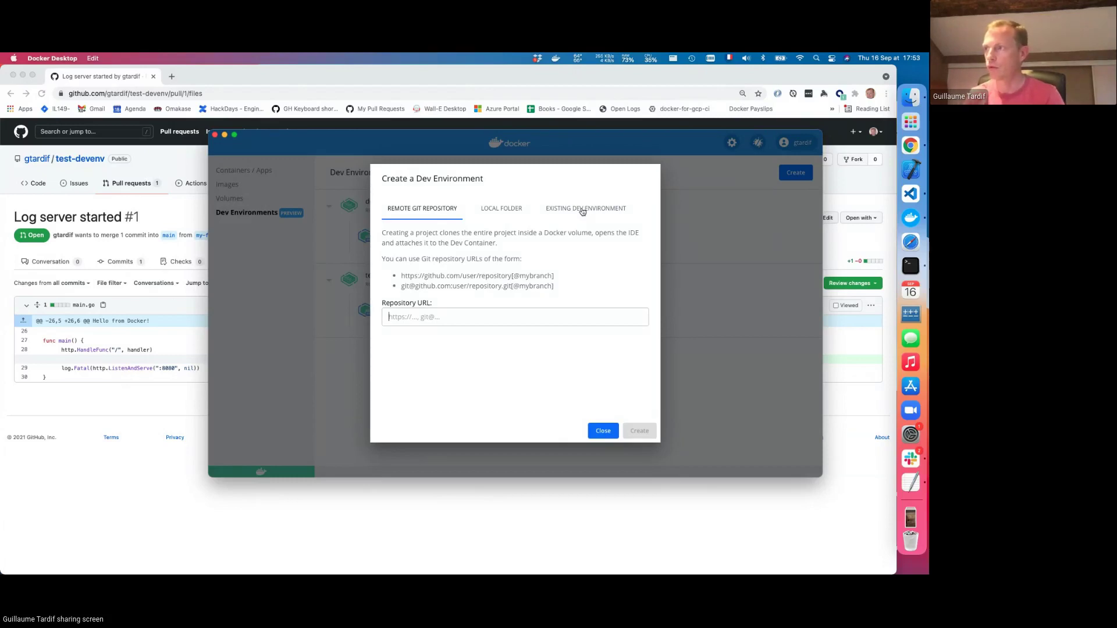
left_click(506, 212)
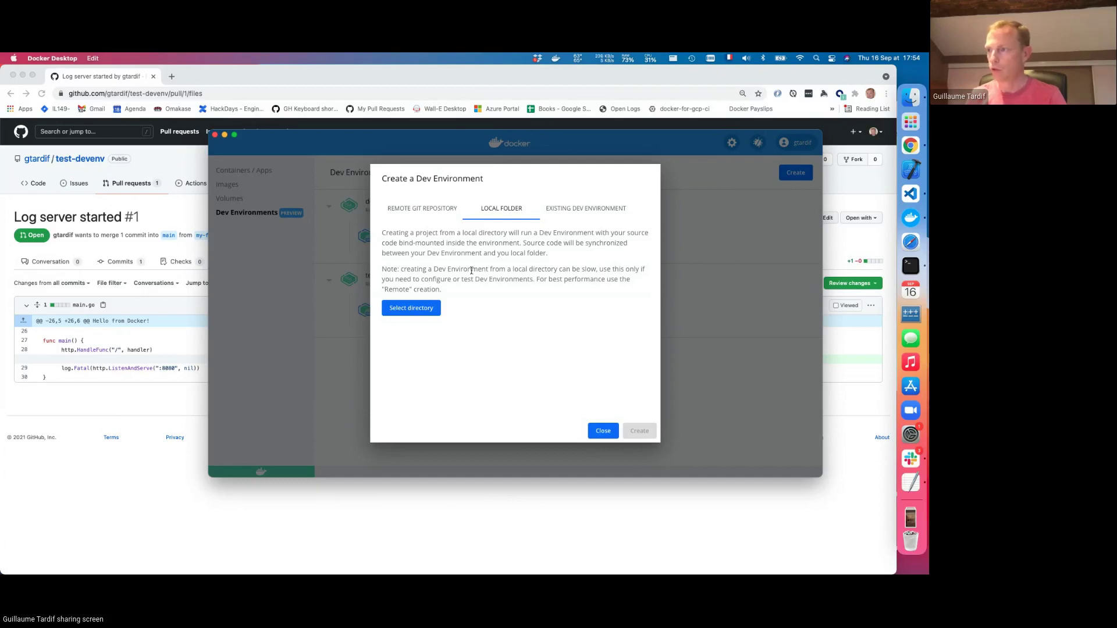
- Select tmp/single-dev-env as the source directory and create the dev environment from it
left_click(420, 314)
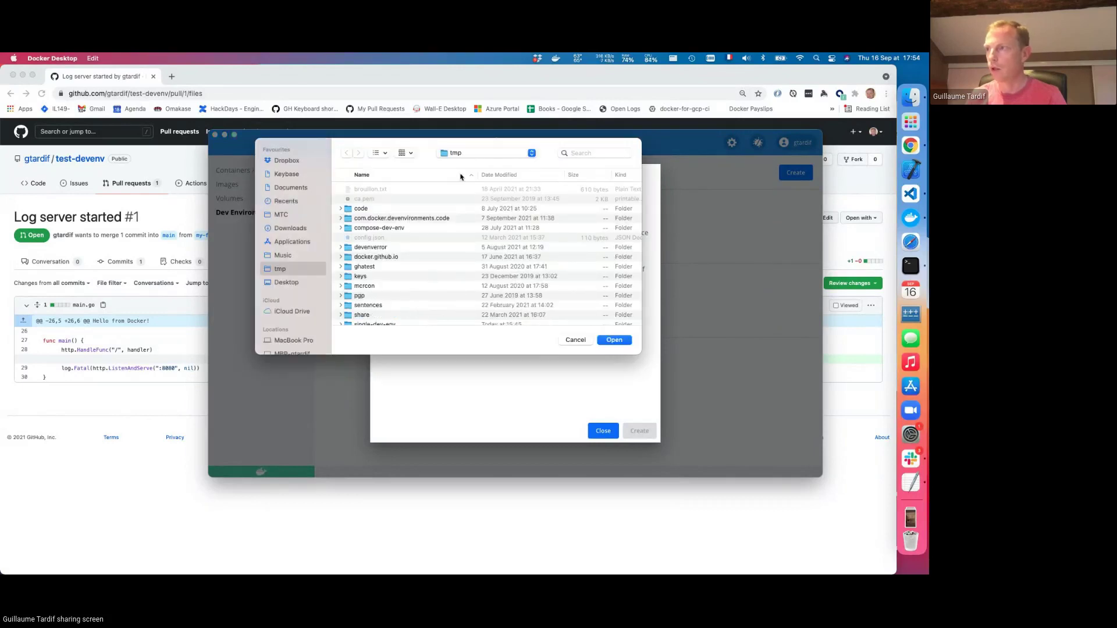
scroll(410, 273, "down", 3)
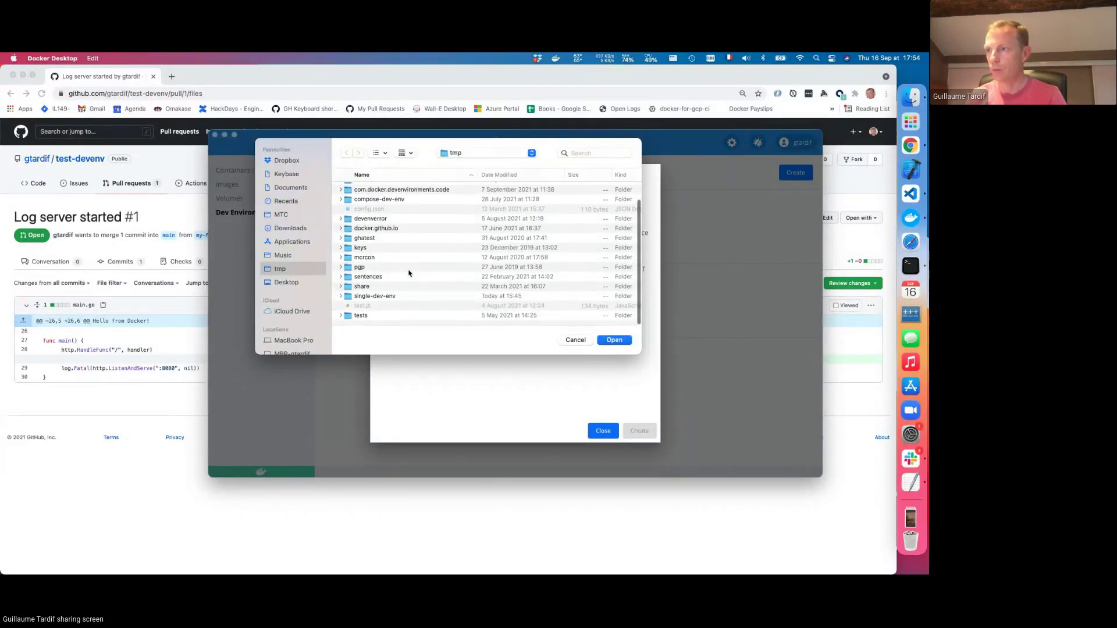
left_click(385, 297)
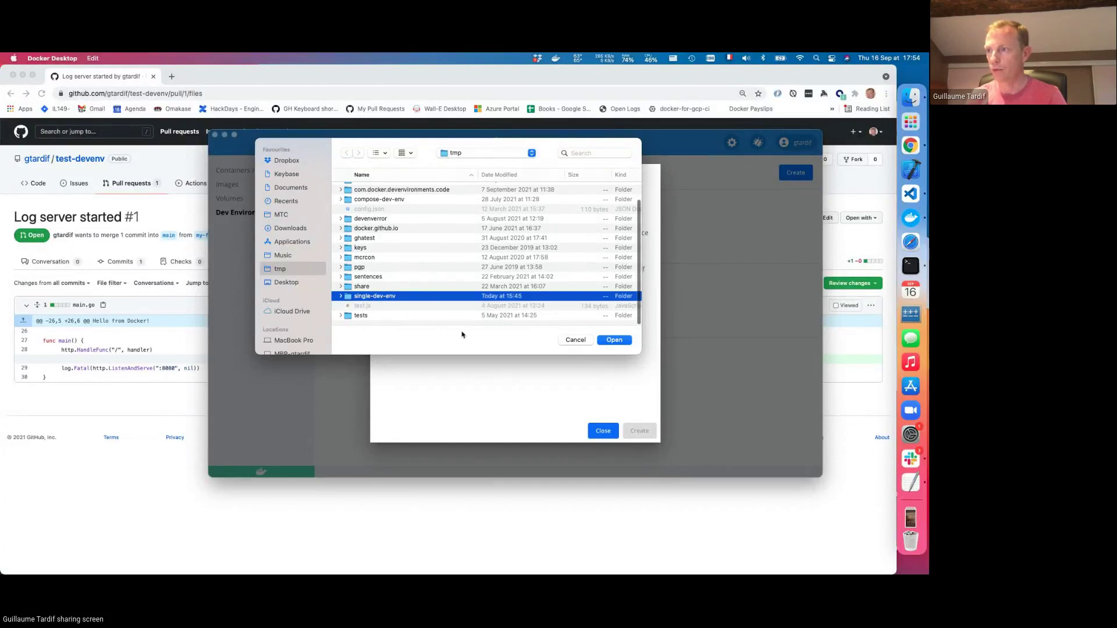
left_click(615, 341)
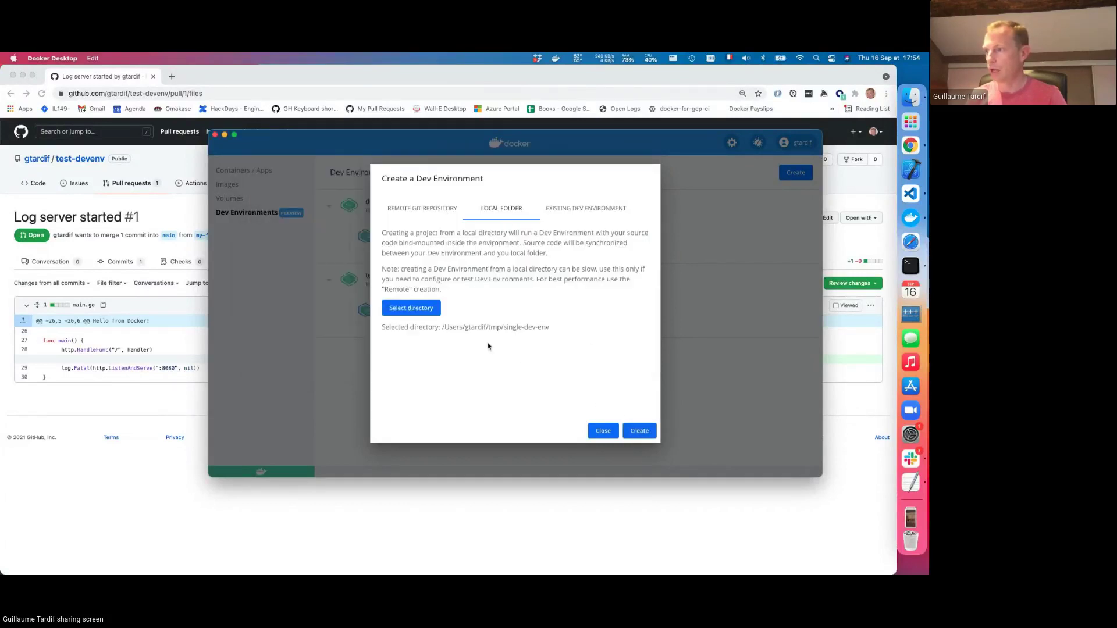
left_click(642, 432)
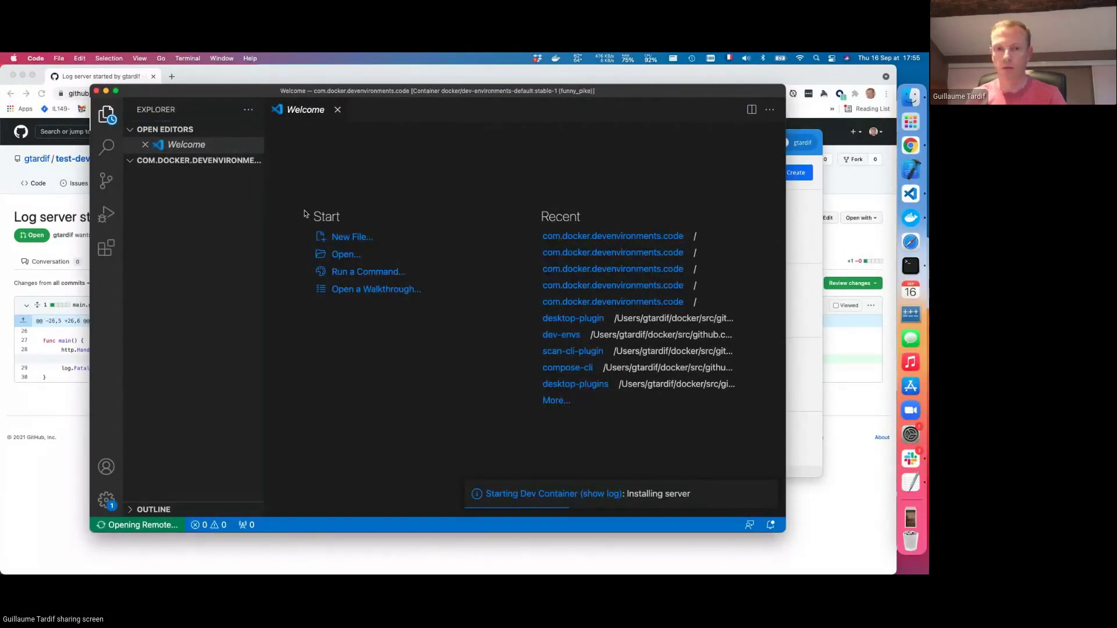
- Switch to Finder, open single-dev-env/main.go with Visual Studio Code and move the new window aside
key("super+Tab")
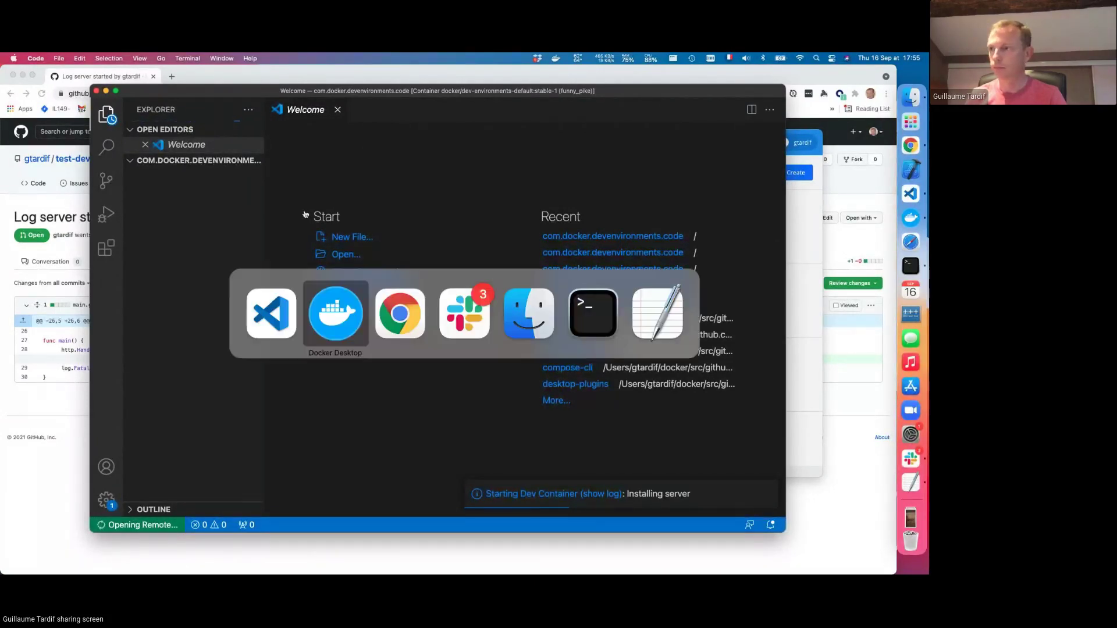
key("super+Tab")
key("super+Tab")
key("super+Tab")
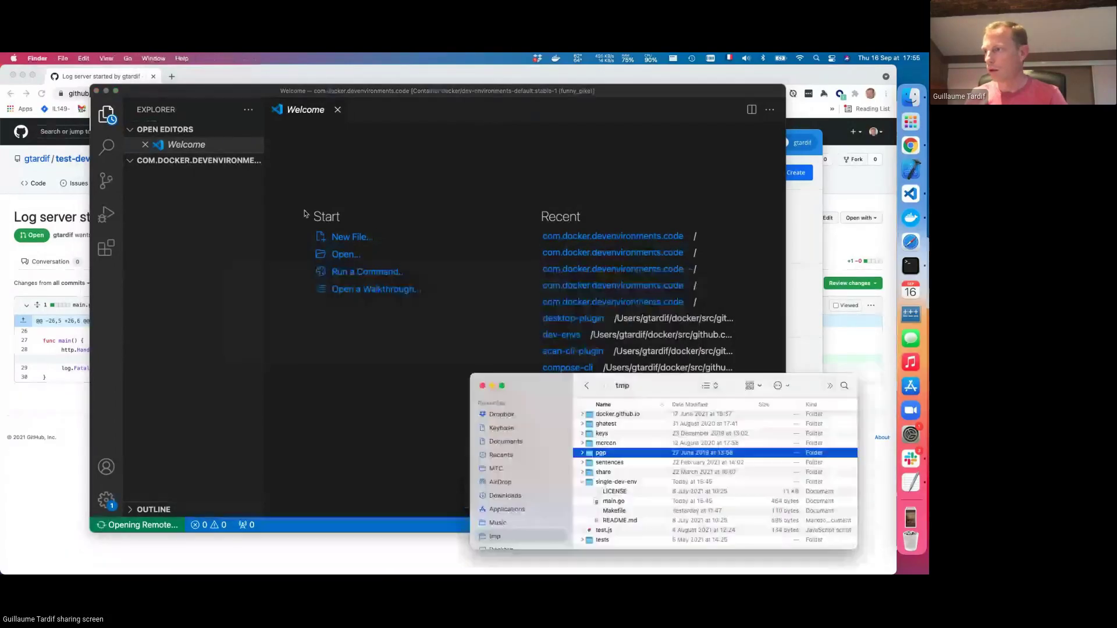
left_click(614, 503)
right_click(615, 502)
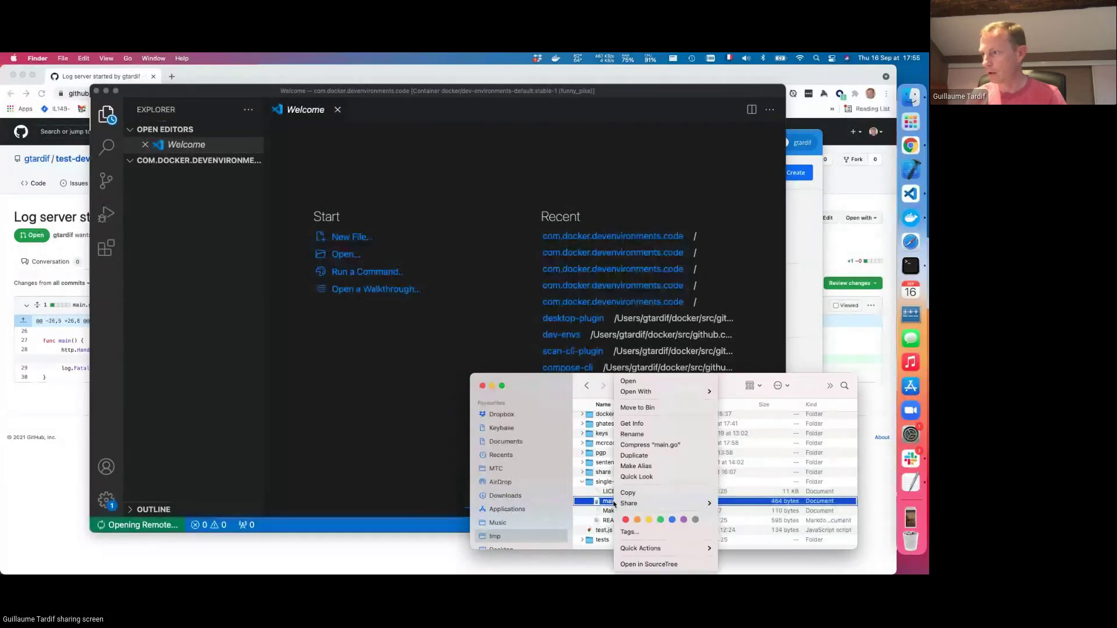
mouse_move(645, 392)
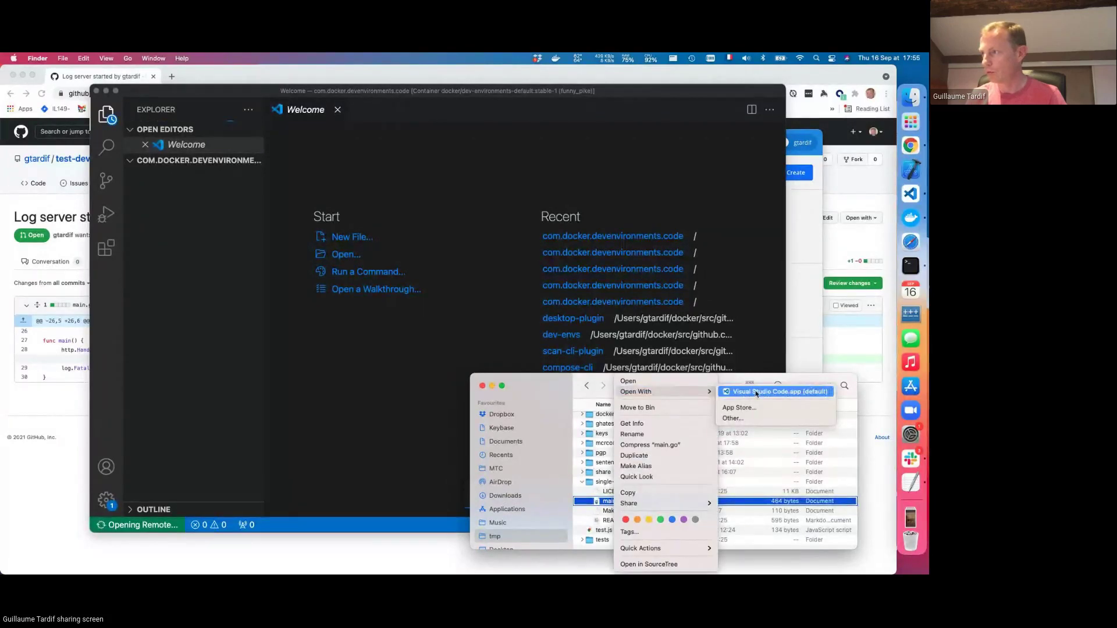
left_click(756, 392)
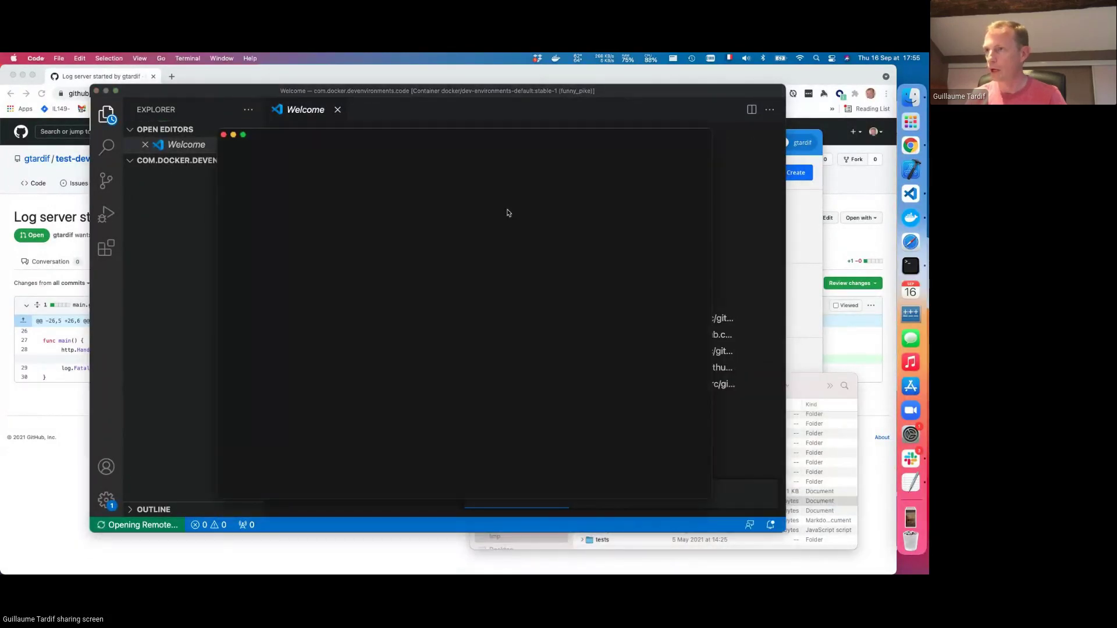
mouse_move(363, 139)
left_mouse_down()
mouse_move(454, 212)
mouse_move(553, 200)
left_mouse_up()
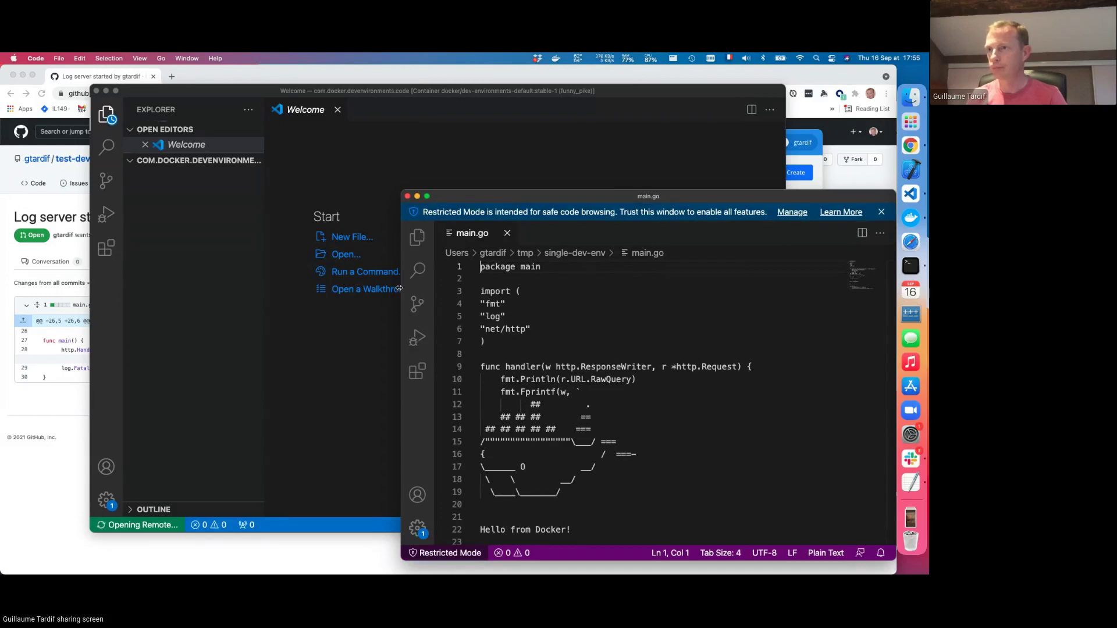
- Show main.go from the container's files alongside the local main.go window
left_click(565, 315)
scroll(566, 316, "down", 3)
scroll(559, 340, "down", 4)
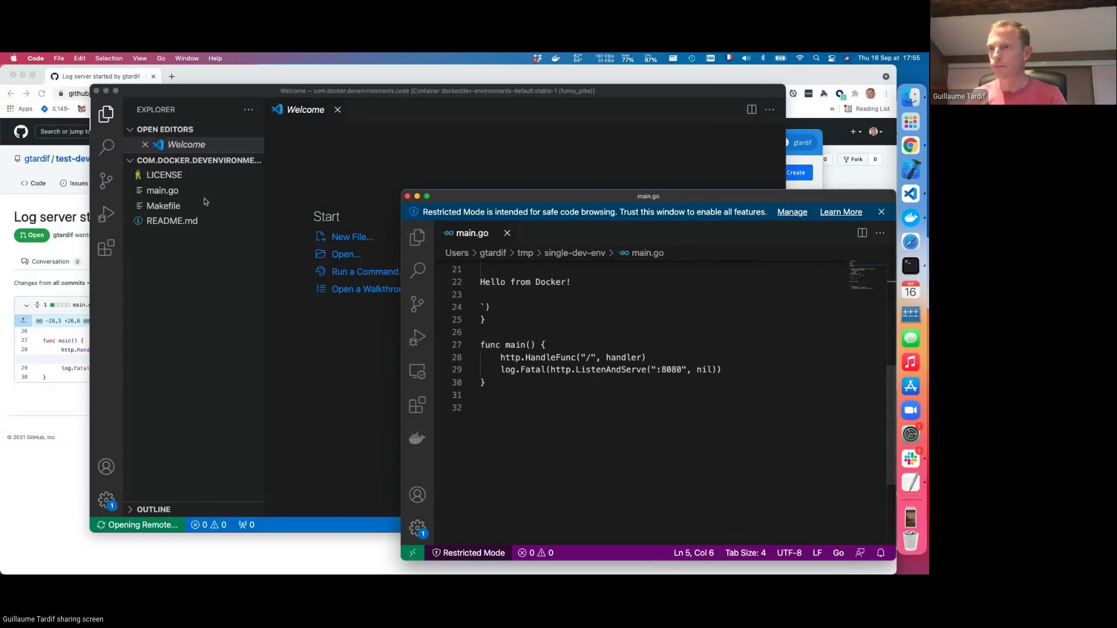
left_click(163, 195)
left_click(163, 192)
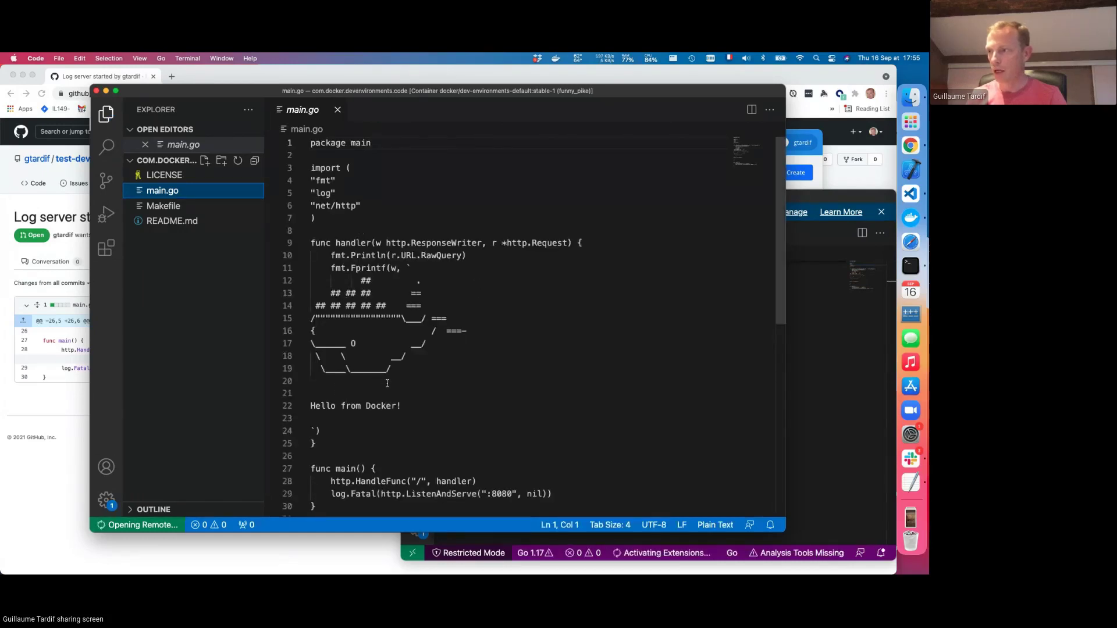
left_click(829, 325)
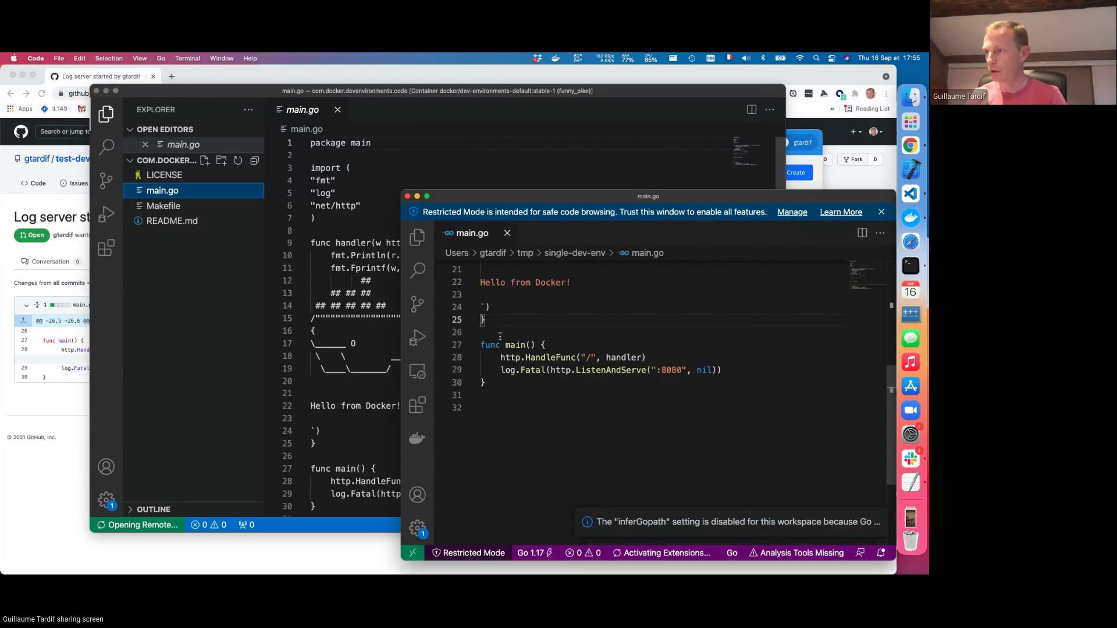
- Add blank lines below 'Hello from Docker!' in the local main.go, save, confirm the container copy updated, and close the window
left_click(494, 295)
key("Return")
key("Return")
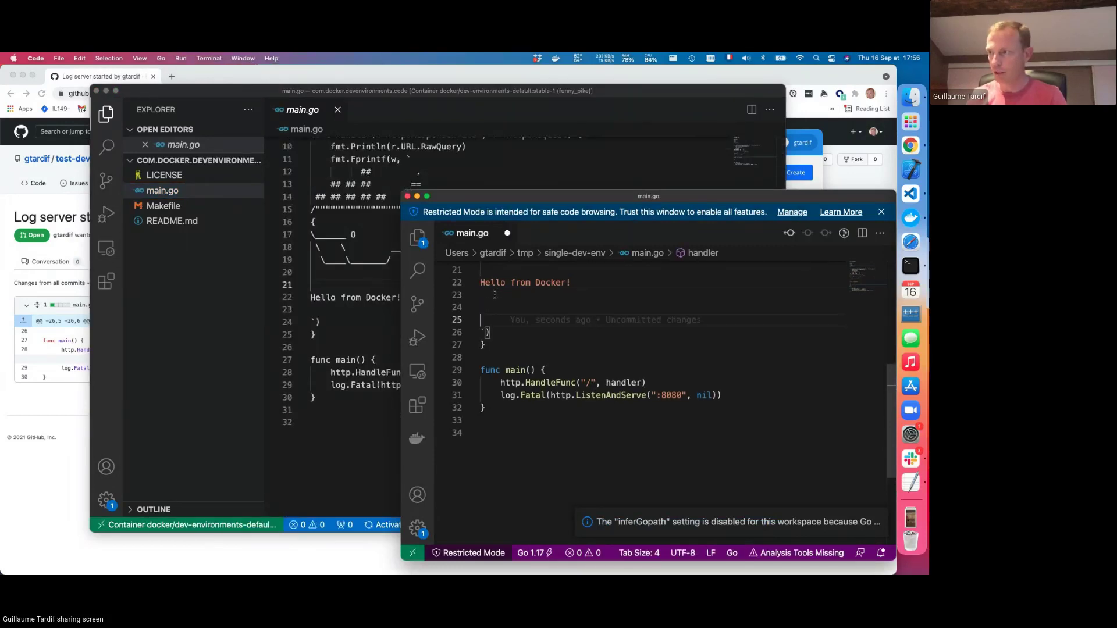
key("super+s")
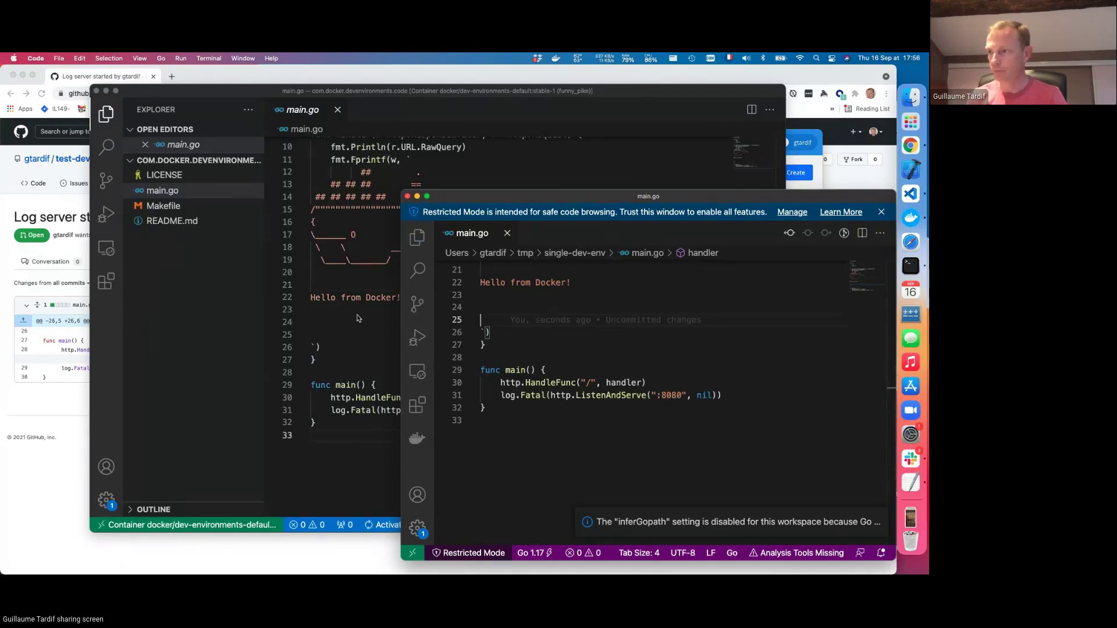
left_click(371, 316)
left_click(848, 331)
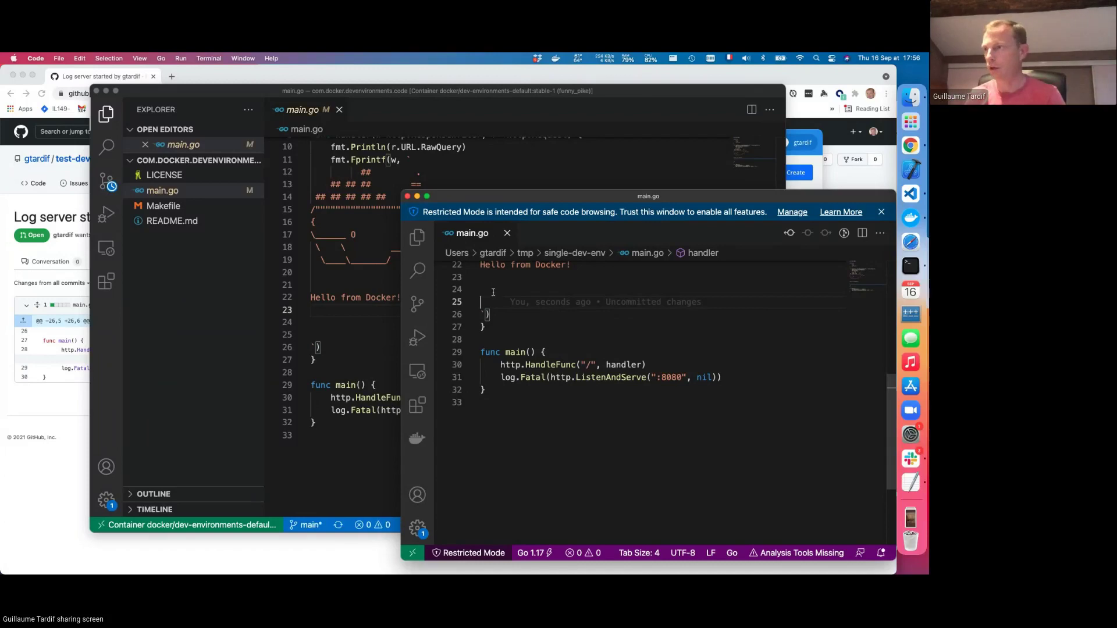
left_click(407, 197)
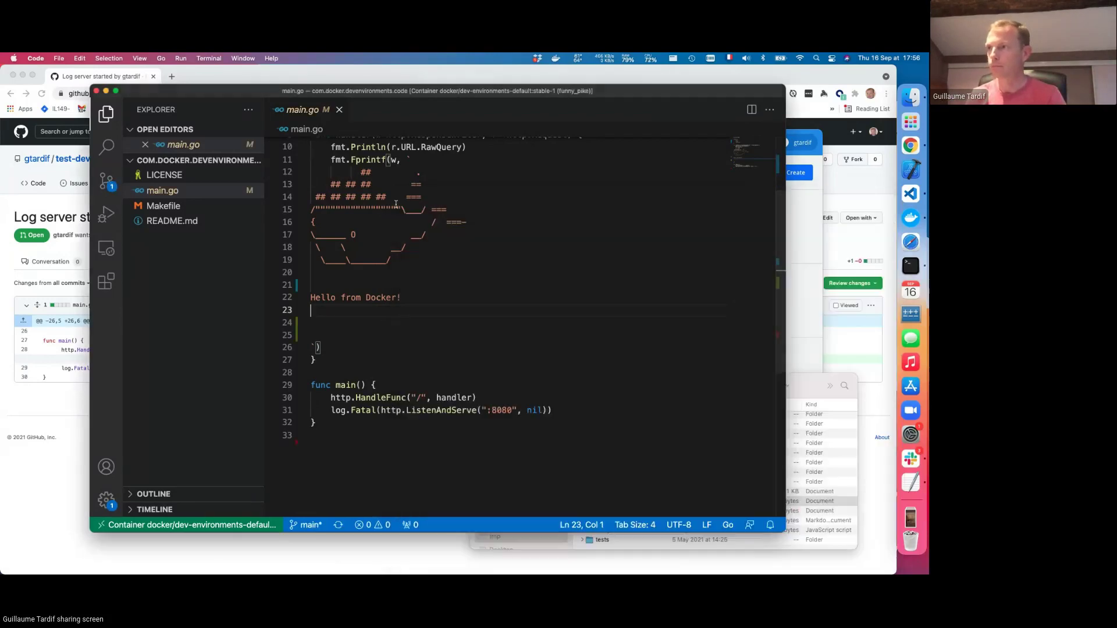
left_click(97, 91)
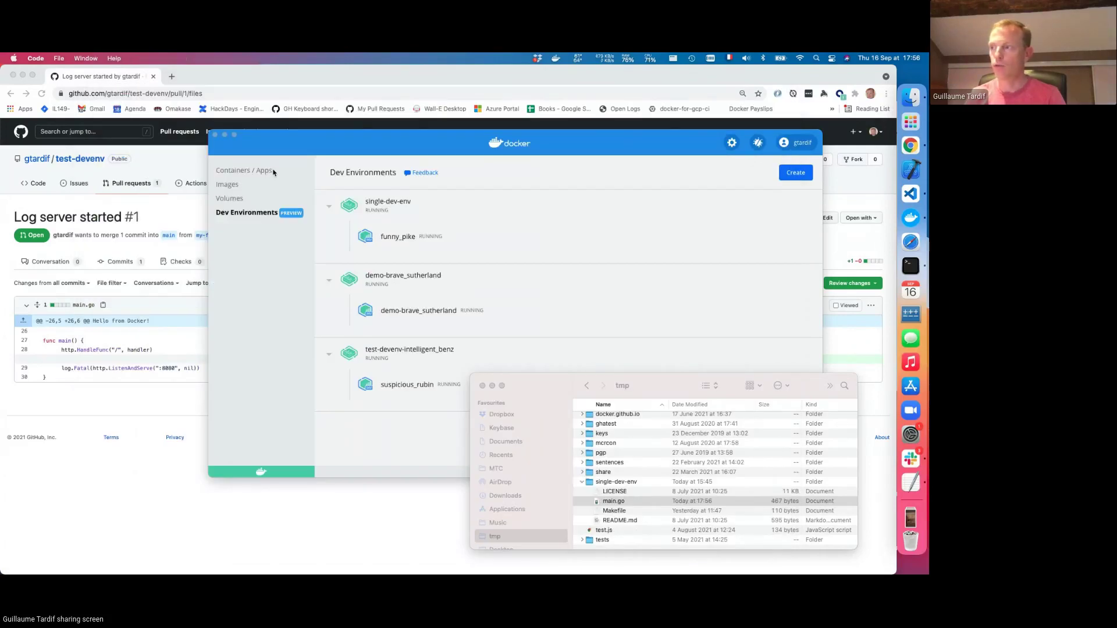